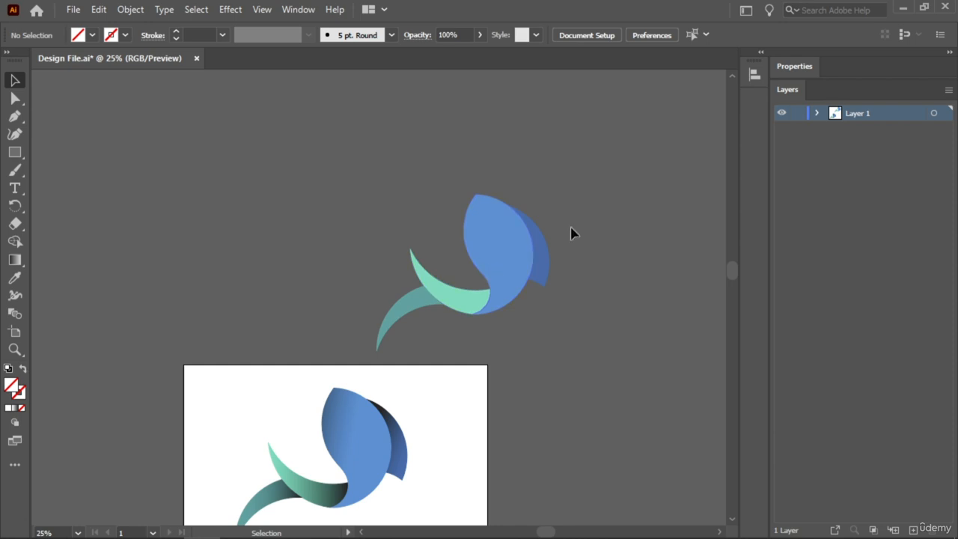
Step: Delete all the gradient-shaded logo shapes on the artboard, keeping the flat-coloured copy outside it
left_click_drag(451, 346, 530, 190)
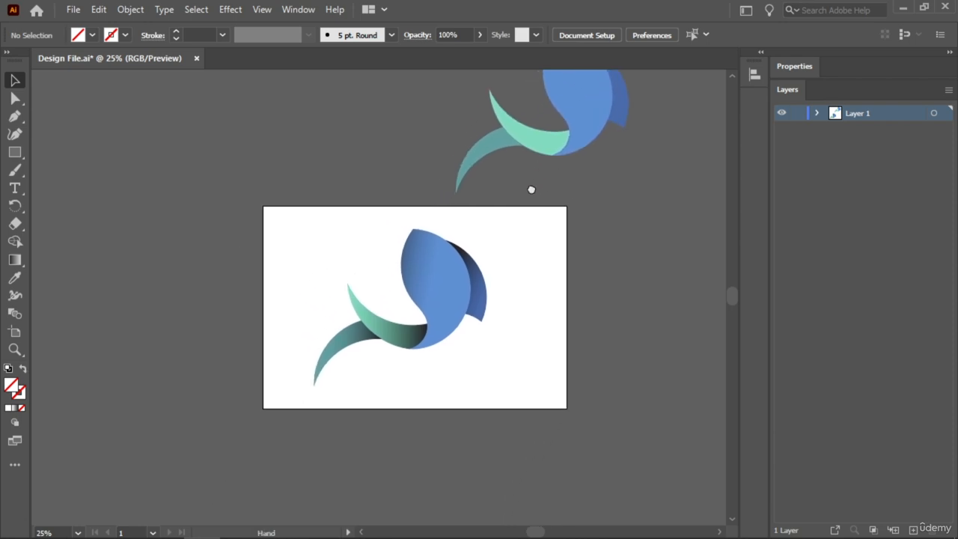
key("ctrl+0")
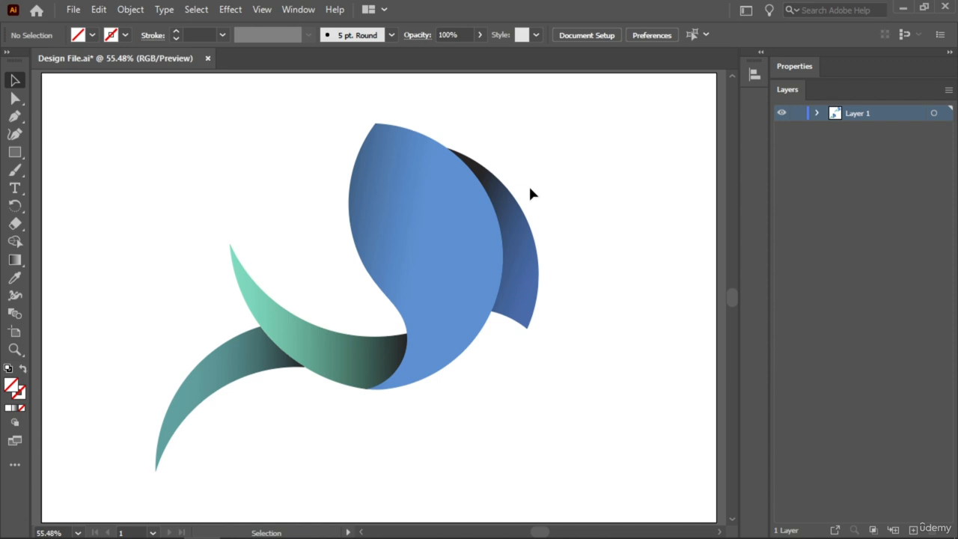
key("ctrl+minus")
key("ctrl+minus")
key("ctrl+minus")
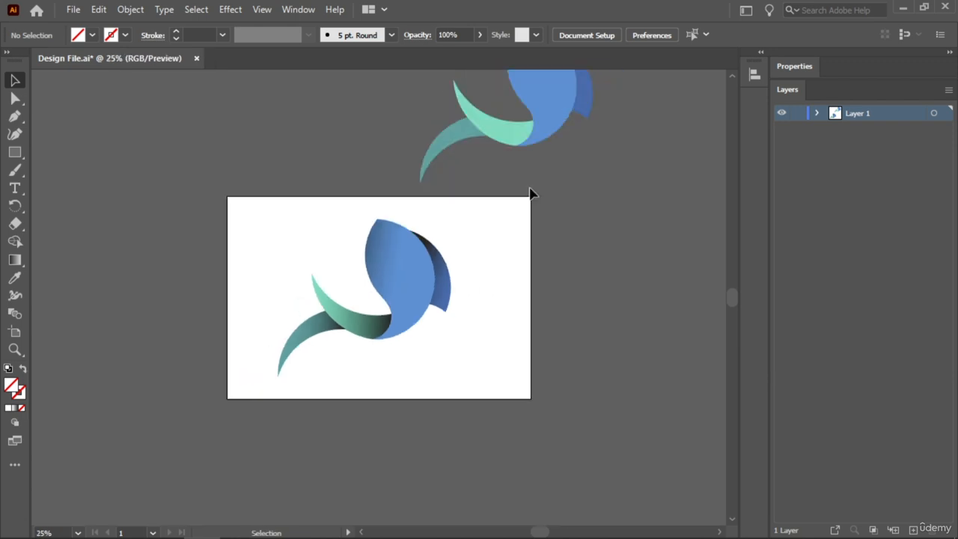
key("ctrl+0")
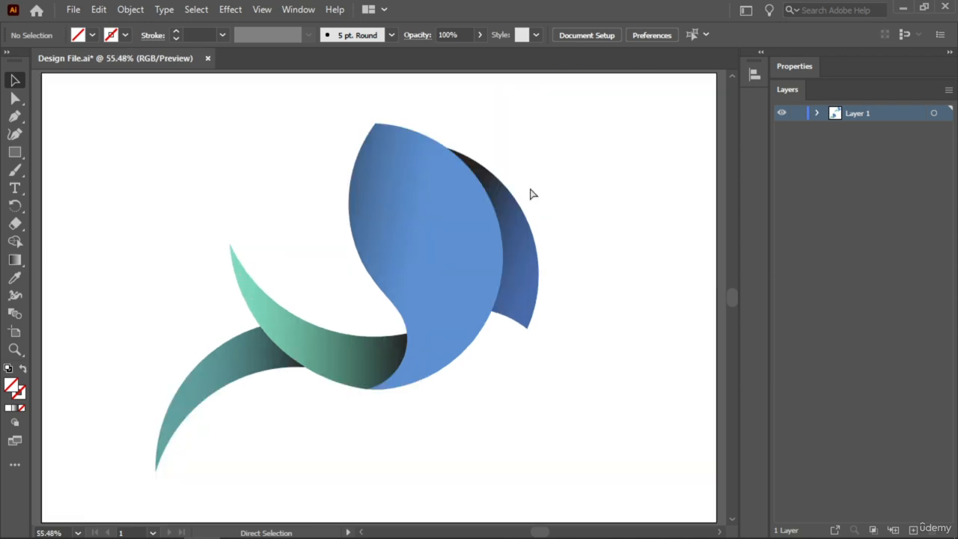
left_click_drag(574, 142, 173, 480)
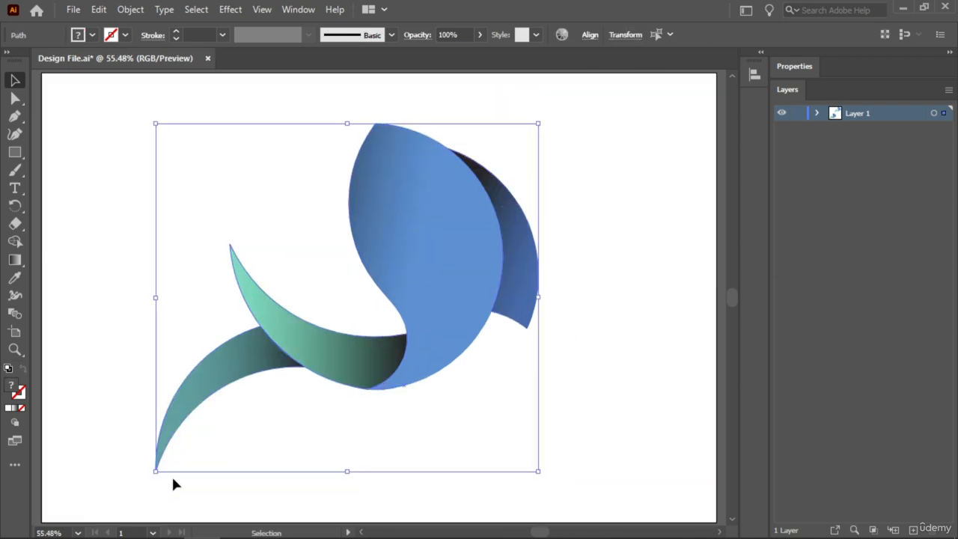
key("Delete")
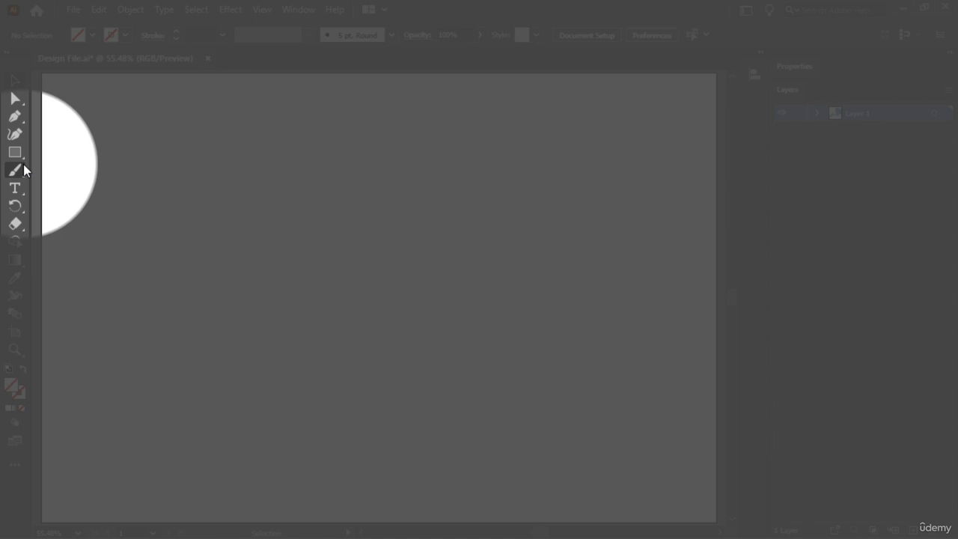
Step: Draw a circle about 549 px in diameter near the middle of the artboard and fill it with red ff0000
left_click(17, 153)
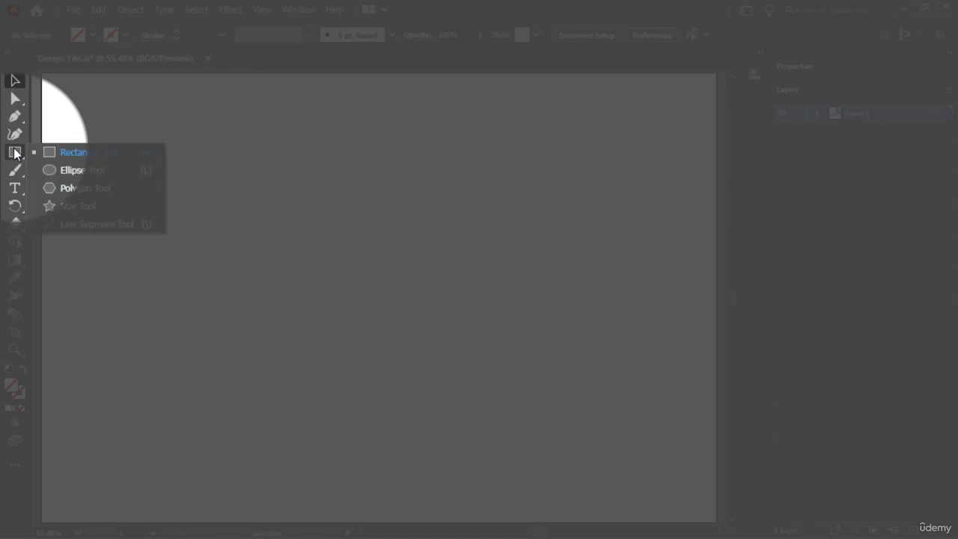
left_click(81, 170)
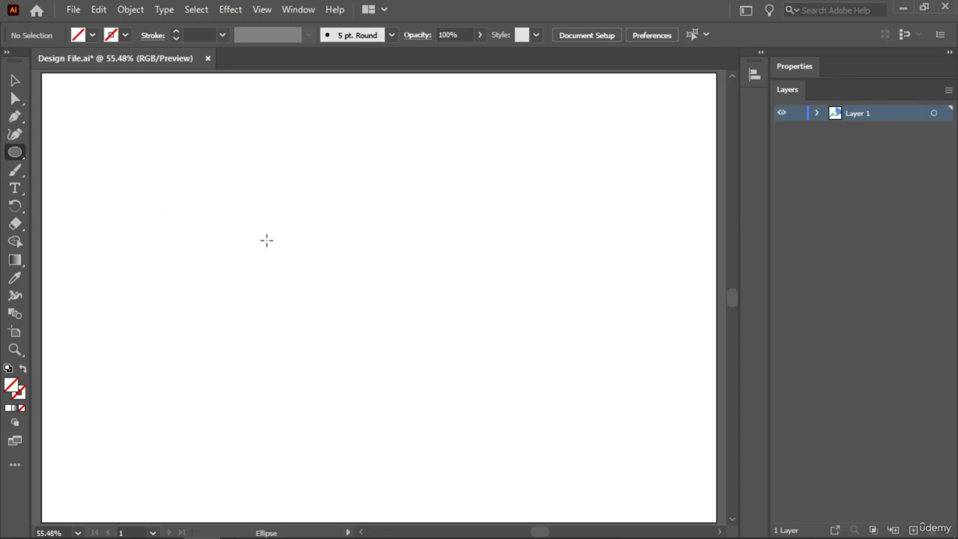
left_click_drag(270, 195, 463, 368)
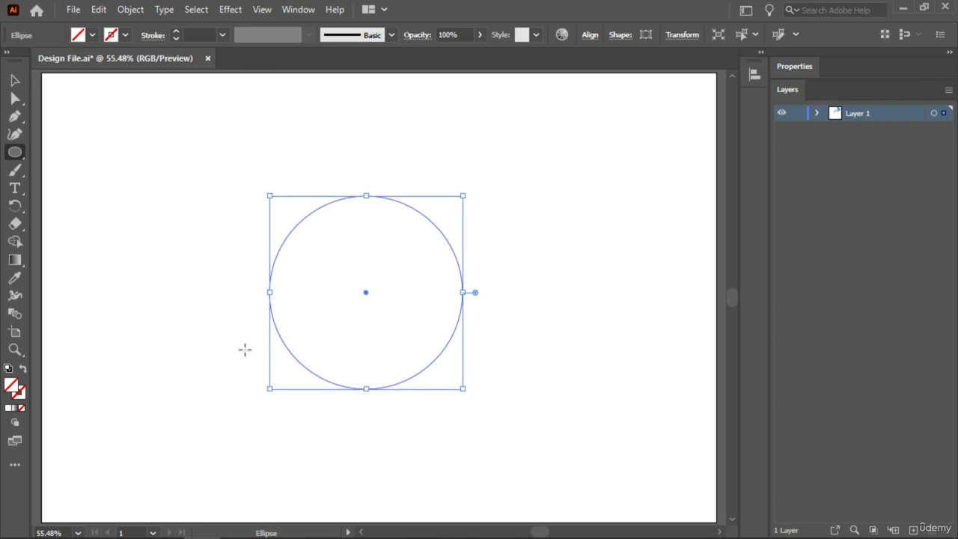
double_click(11, 386)
left_click_drag(637, 206, 649, 166)
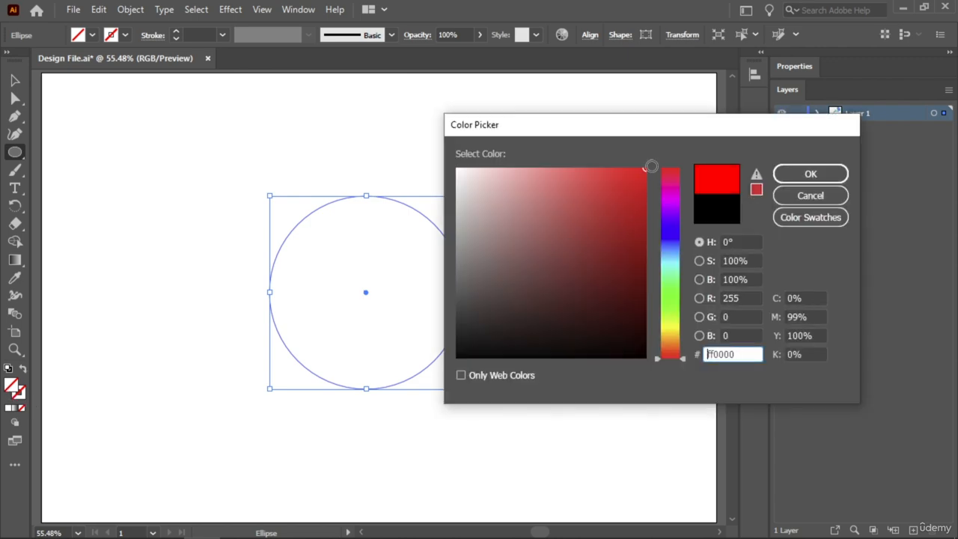
left_click(782, 178)
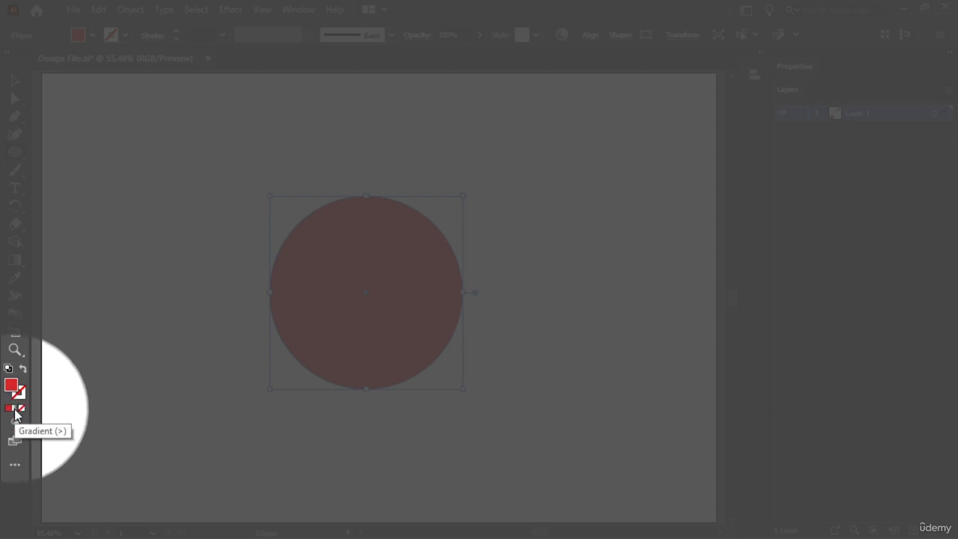
Step: Apply the default linear gradient fill to the circle and dock the gradient settings as a collapsible icon beside the workspace
left_click(15, 414)
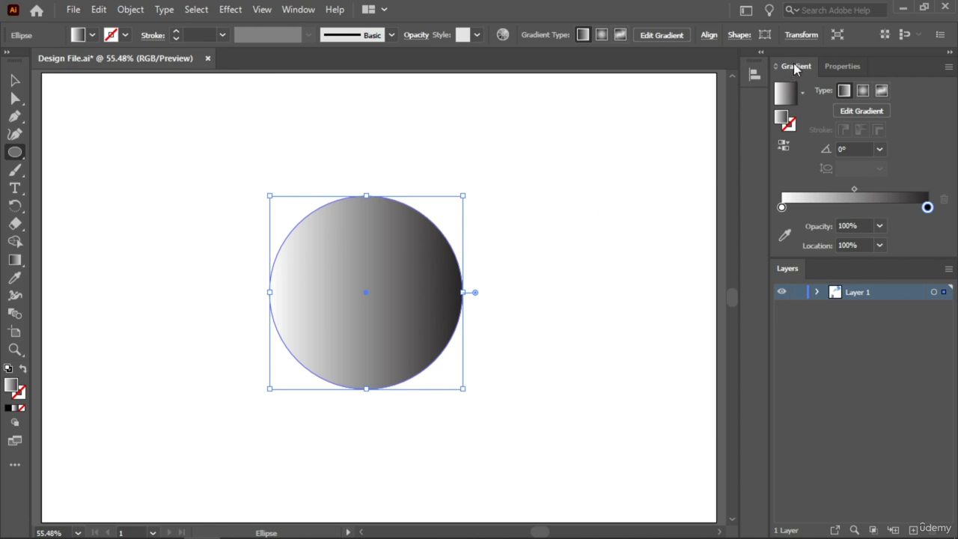
left_click_drag(795, 67, 754, 103)
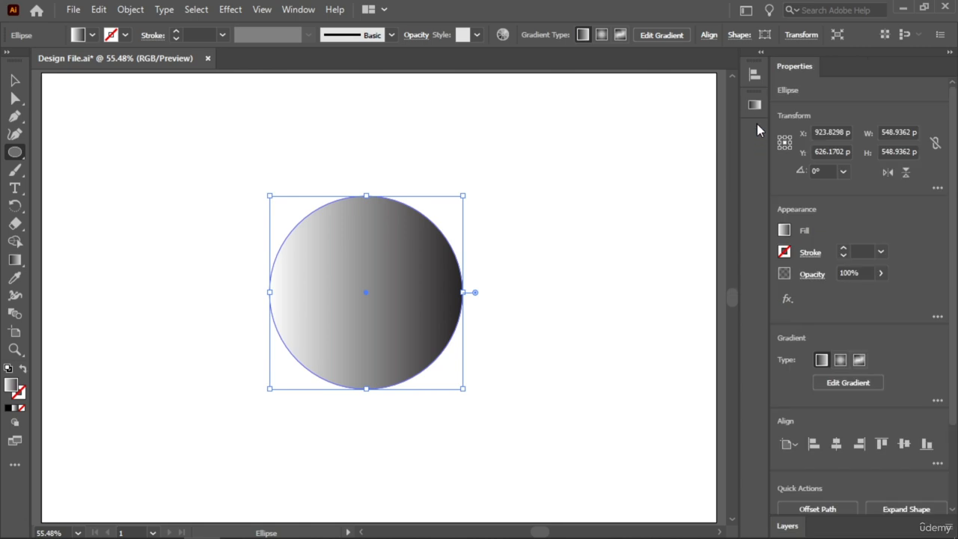
left_click(755, 107)
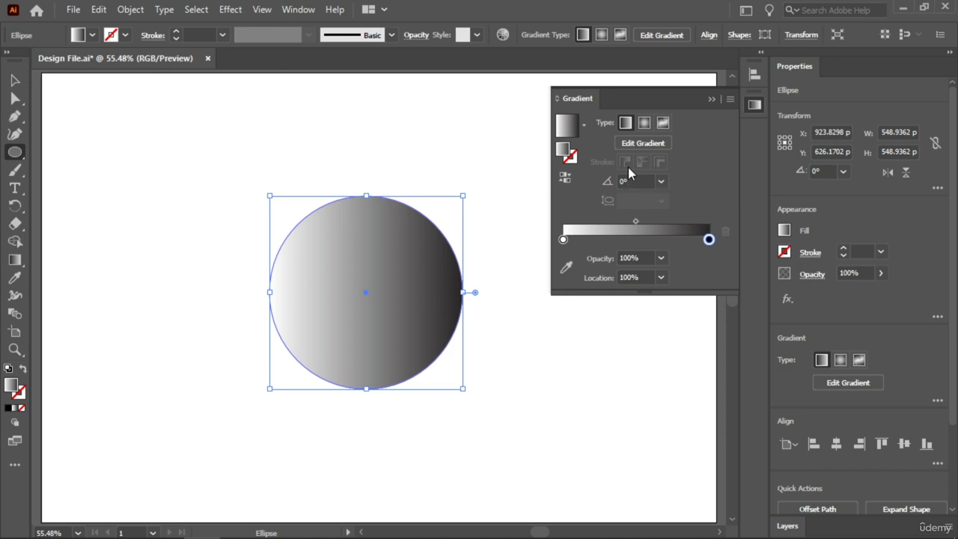
Step: Set the gradient's start color stop to red and its end color stop to light orange using swatches
double_click(563, 240)
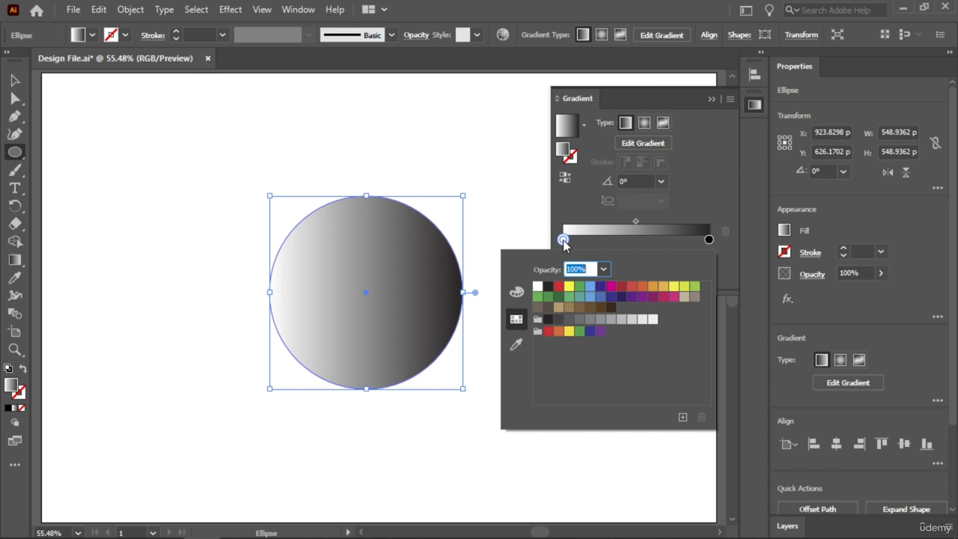
left_click(559, 286)
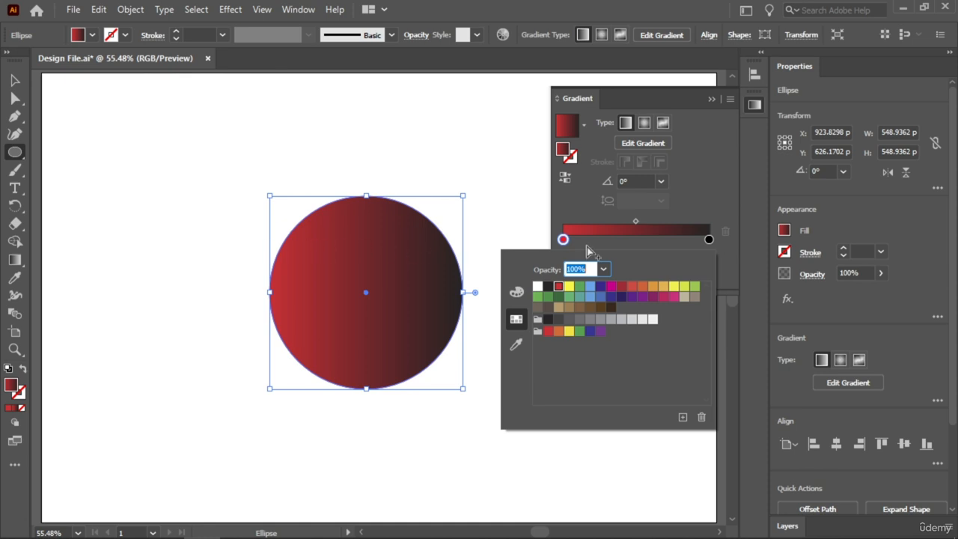
left_click(708, 240)
double_click(708, 240)
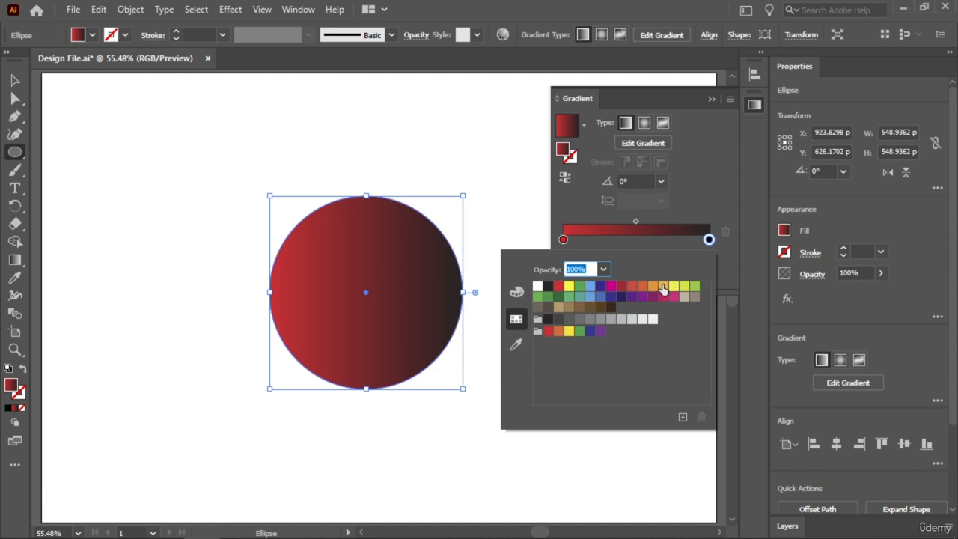
left_click(663, 287)
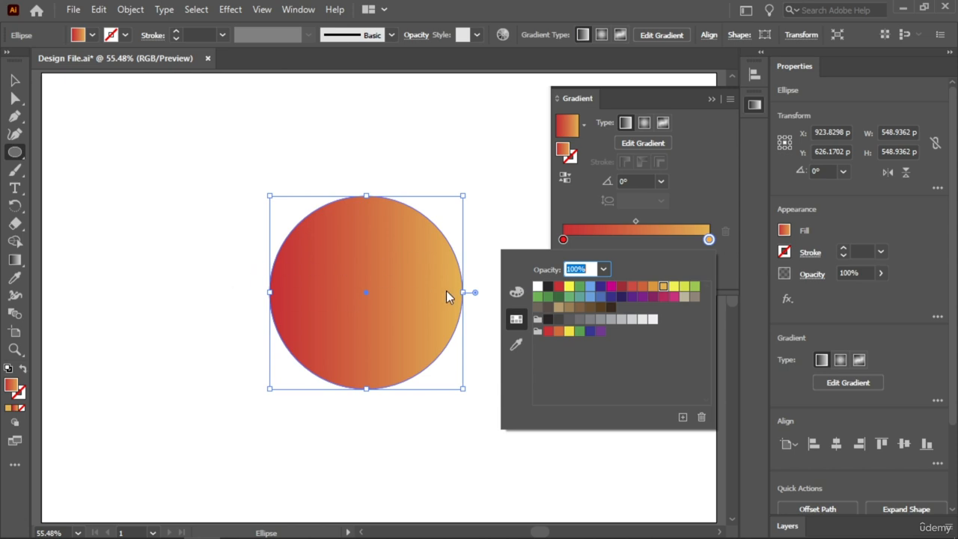
Step: Redirect the circle's linear gradient diagonally from upper right to lower left at about -133° and set its midpoint to about 49%
key("v")
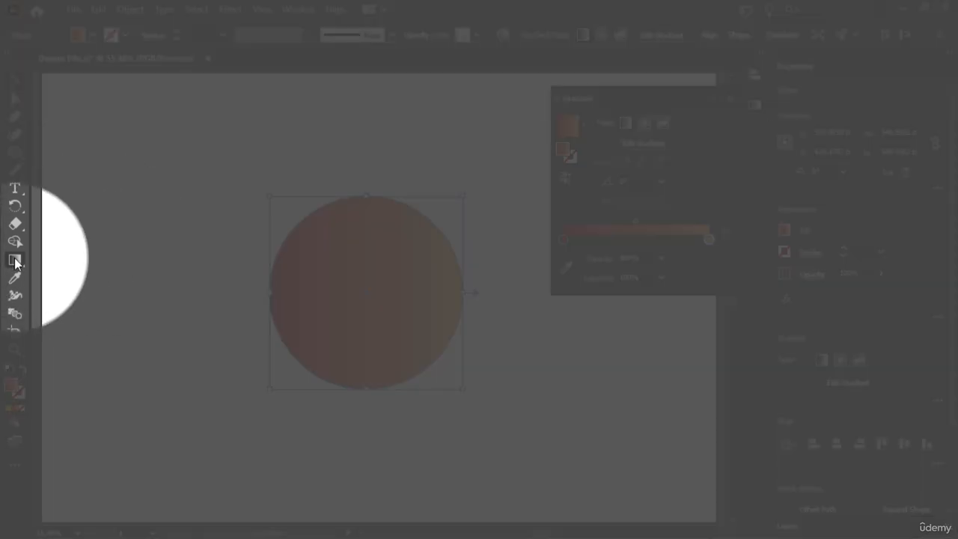
left_click(15, 260)
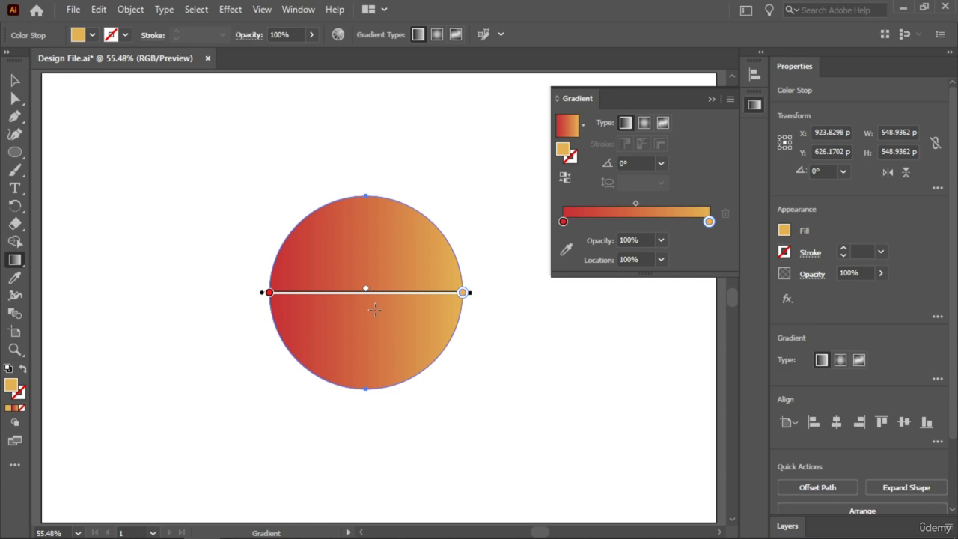
mouse_move(285, 223)
left_mouse_down()
mouse_move(360, 292)
mouse_move(449, 342)
mouse_move(440, 341)
mouse_move(446, 353)
left_mouse_up()
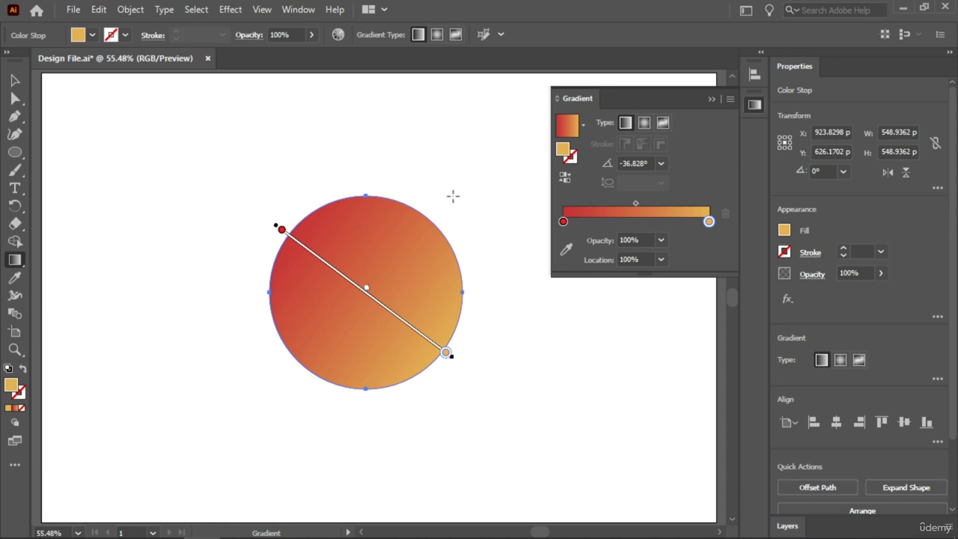
left_click_drag(450, 201, 286, 377)
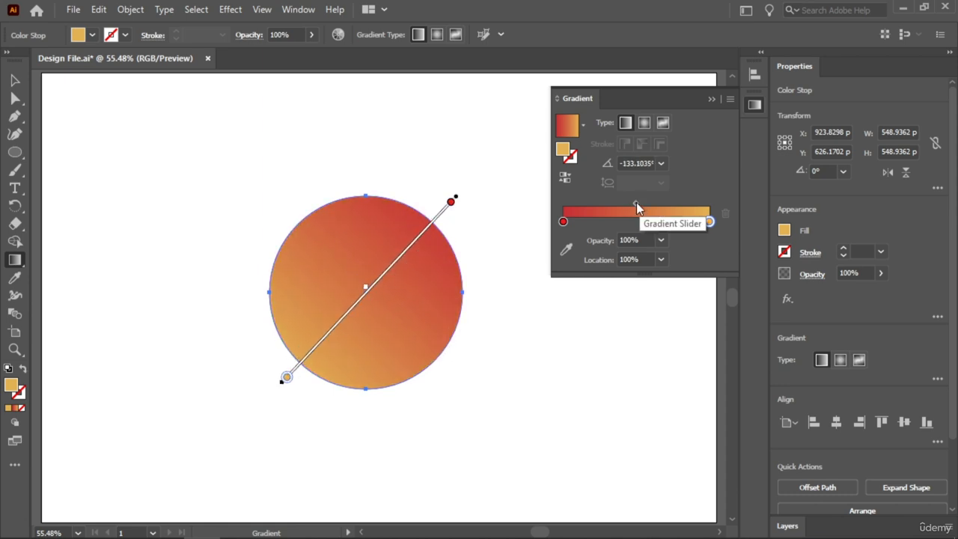
left_click_drag(636, 202, 564, 200)
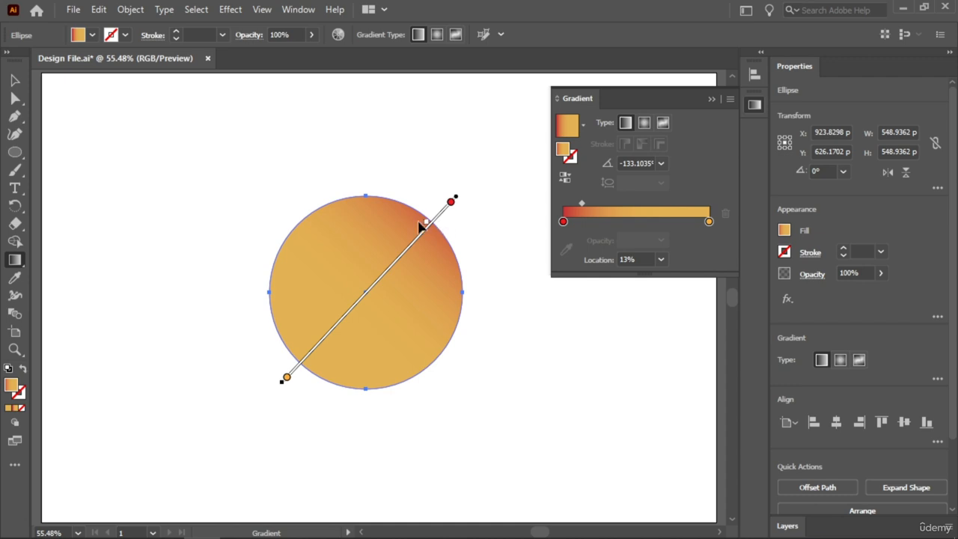
left_click_drag(426, 228, 369, 290)
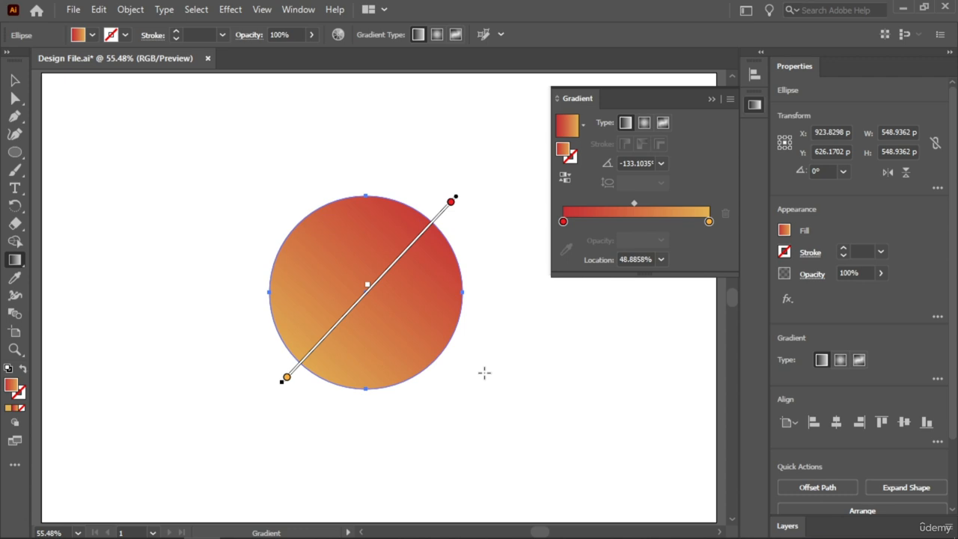
Step: Change the circle's gradient to radial and move its midpoint outward to about 76%
left_click(645, 124)
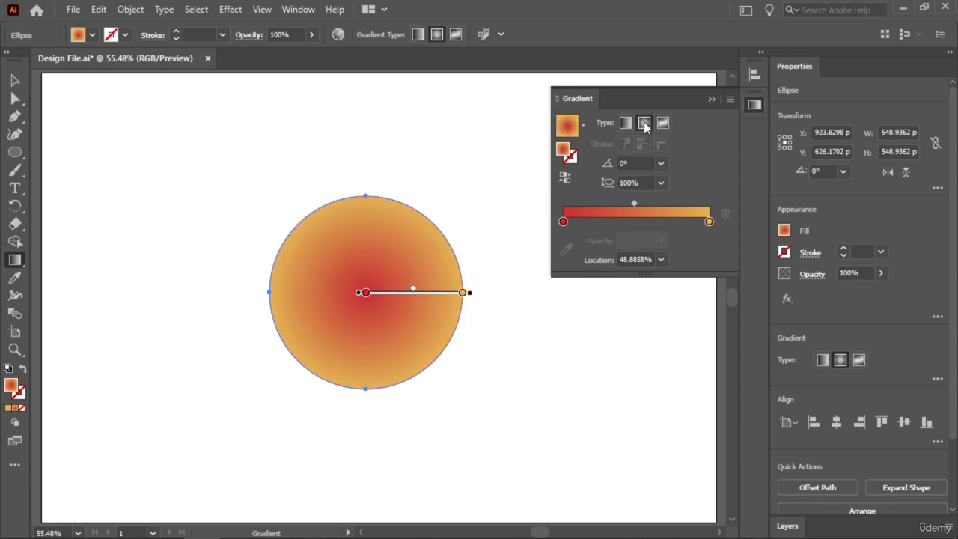
mouse_move(363, 300)
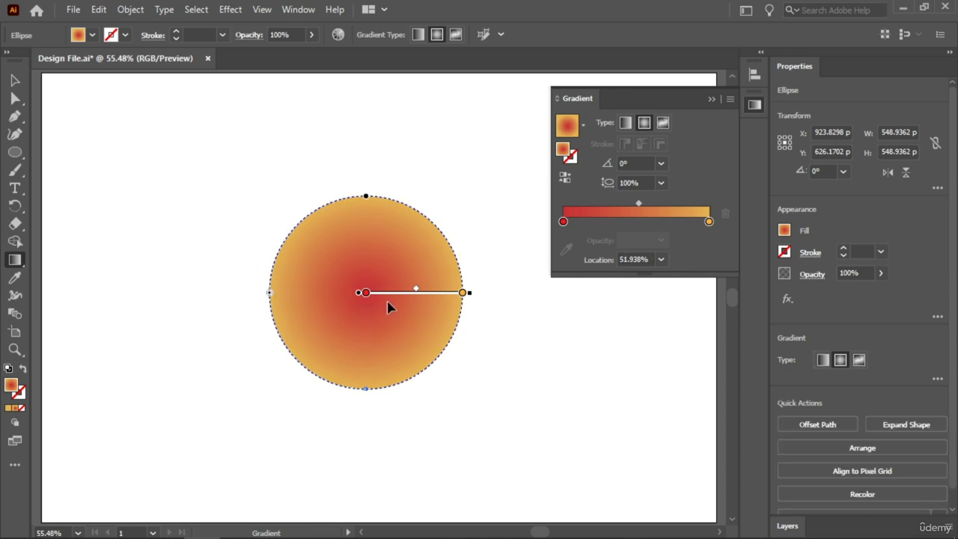
left_click_drag(413, 289, 440, 294)
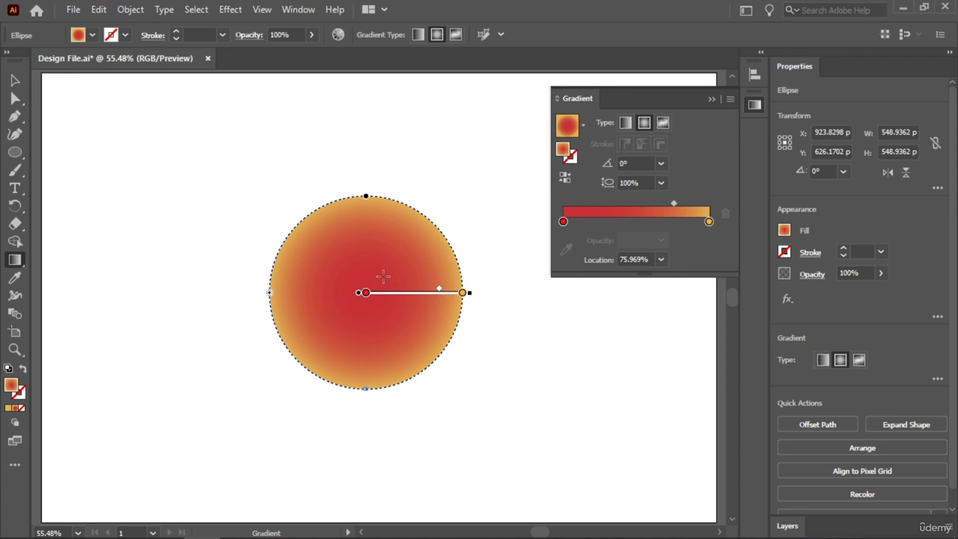
Step: Delete the gradient-filled practice circle from the artboard
left_click(15, 80)
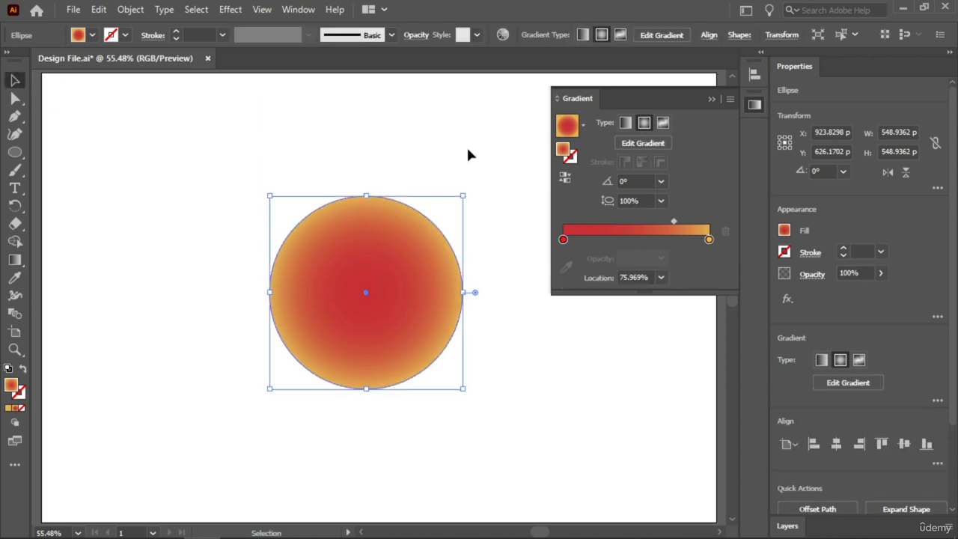
left_click_drag(467, 153, 212, 417)
key("Delete")
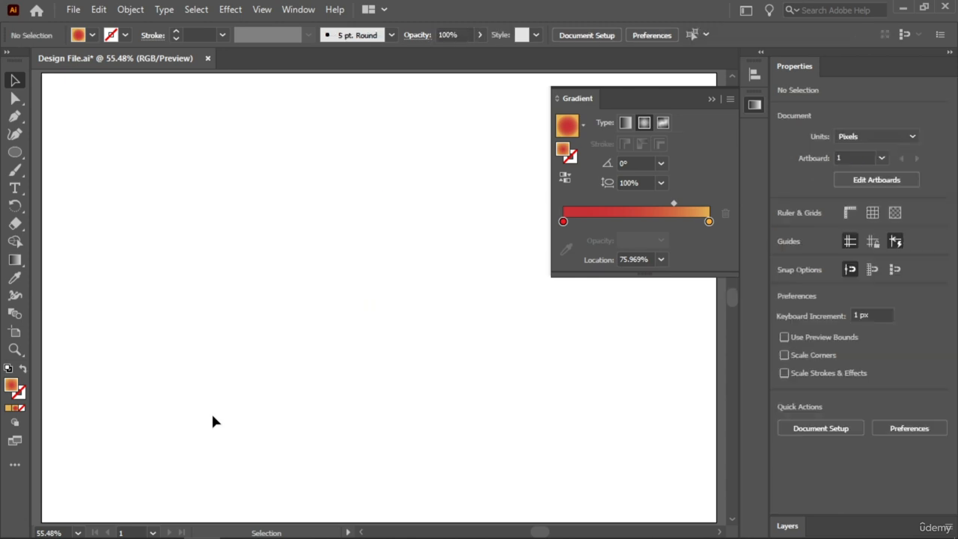
Step: Move the flat-coloured blue and green logo from above the artboard onto the artboard, and fit the artboard in view
key("ctrl+minus")
key("ctrl+minus")
key("ctrl+minus")
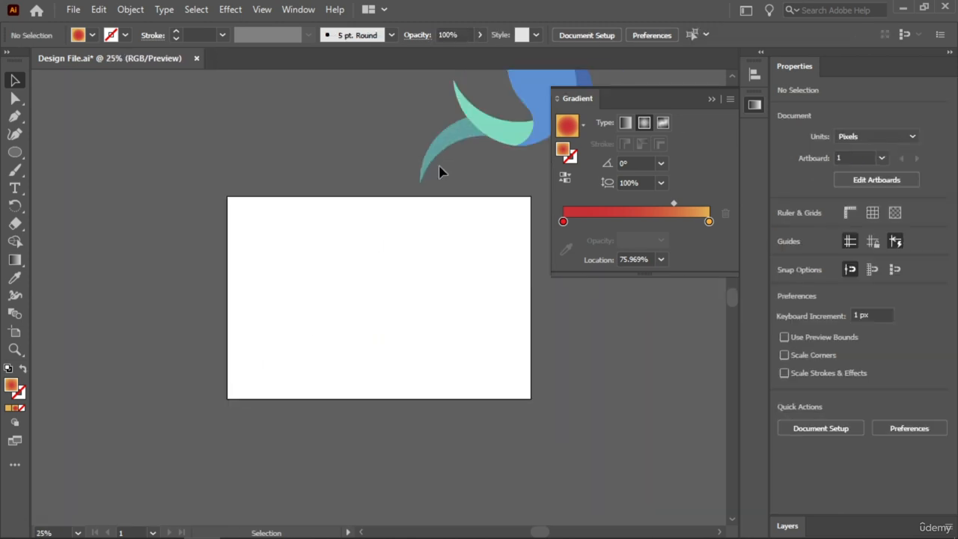
left_click_drag(443, 176, 339, 305)
left_click_drag(317, 349, 507, 149)
left_click_drag(445, 193, 310, 403)
left_click(348, 267)
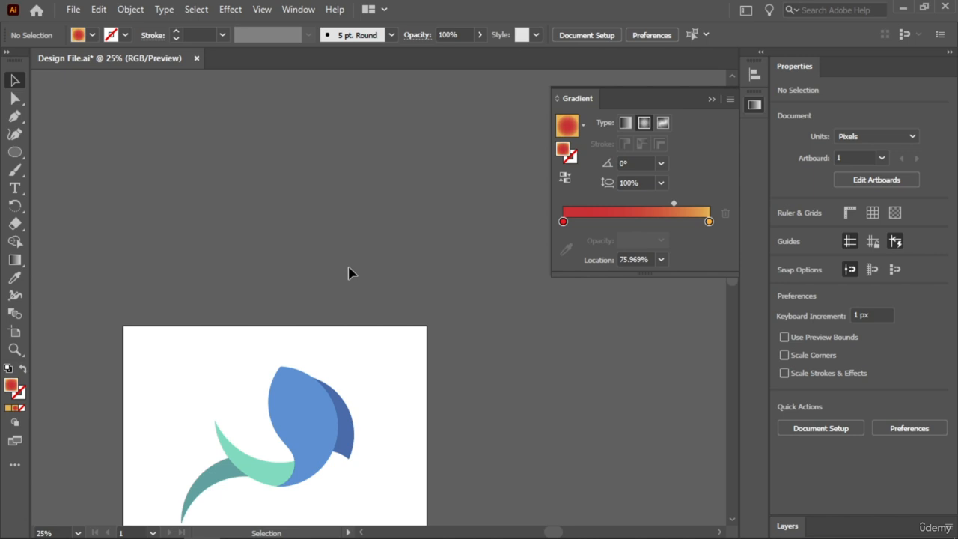
key("ctrl+0")
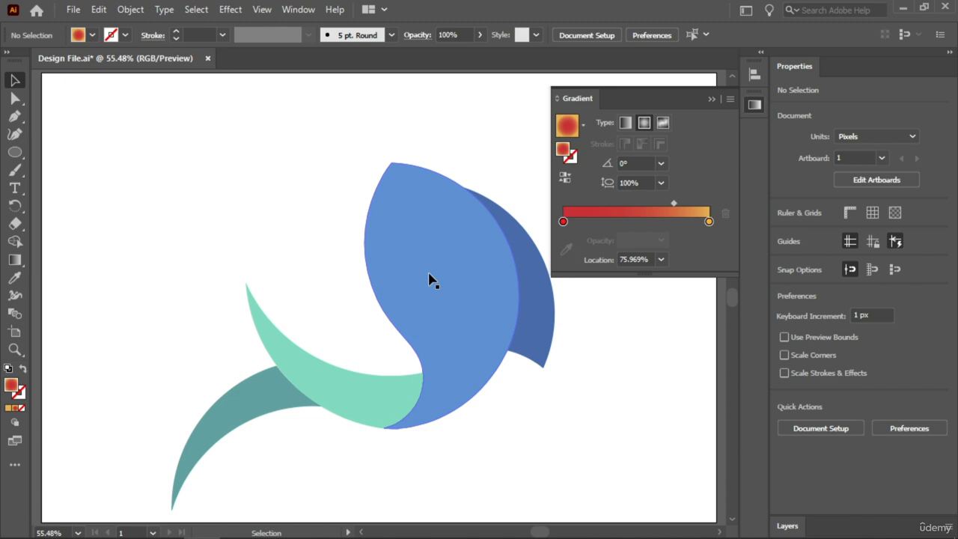
Step: With the dark teal tail shape selected, reset the gradient settings to the white-to-black linear gradient and clear the selection
left_click(253, 409)
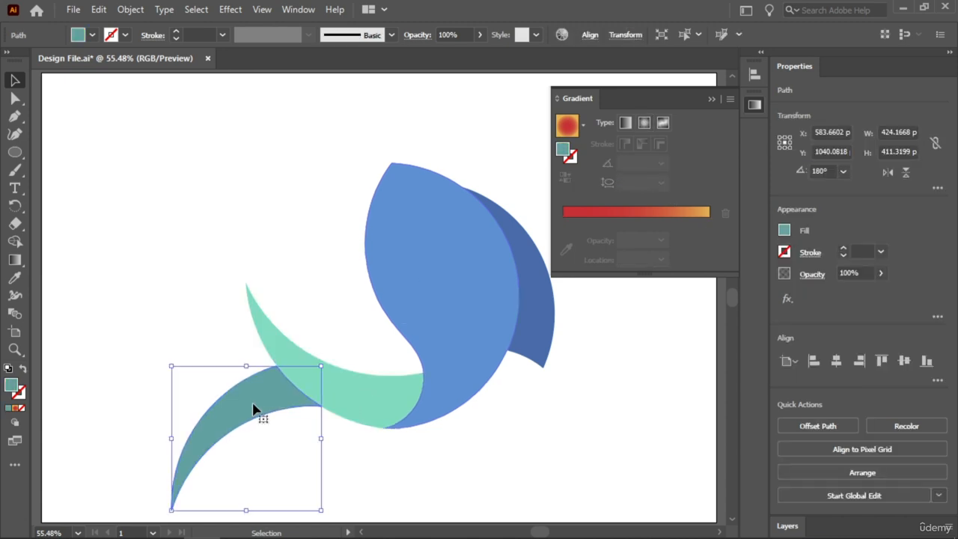
left_click(627, 124)
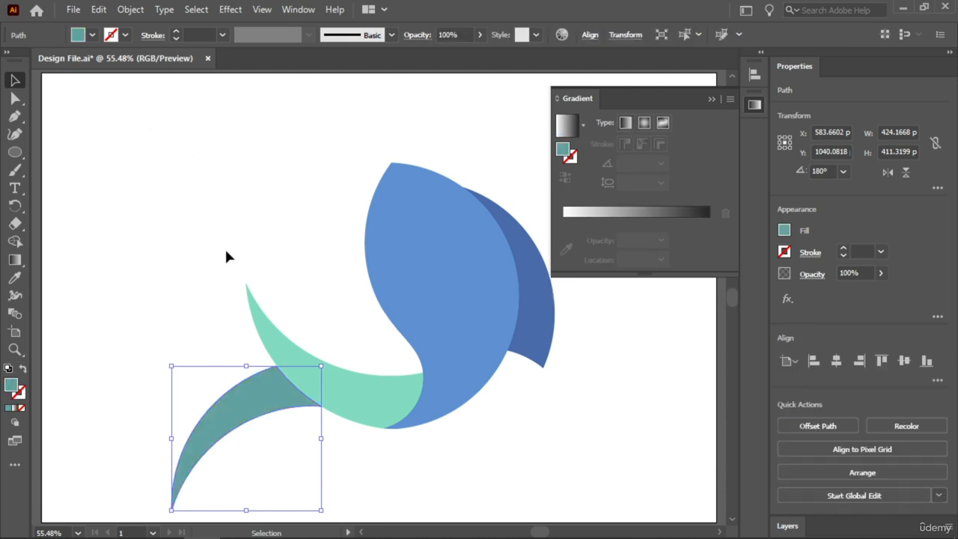
left_click(217, 138)
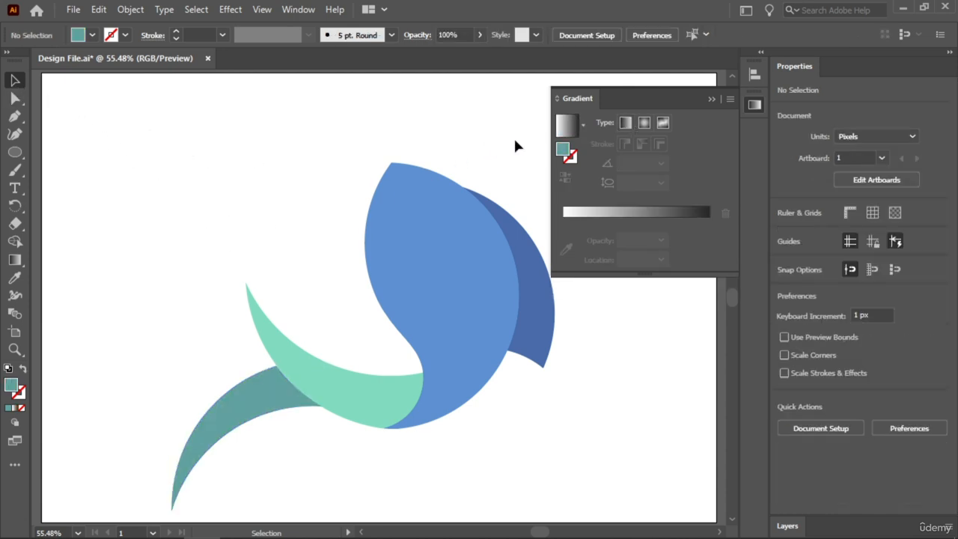
Step: Duplicate the whole logo, scale the copy down to about 416 × 378 px, and place it near the artboard's upper-left corner
left_click_drag(525, 128, 147, 485)
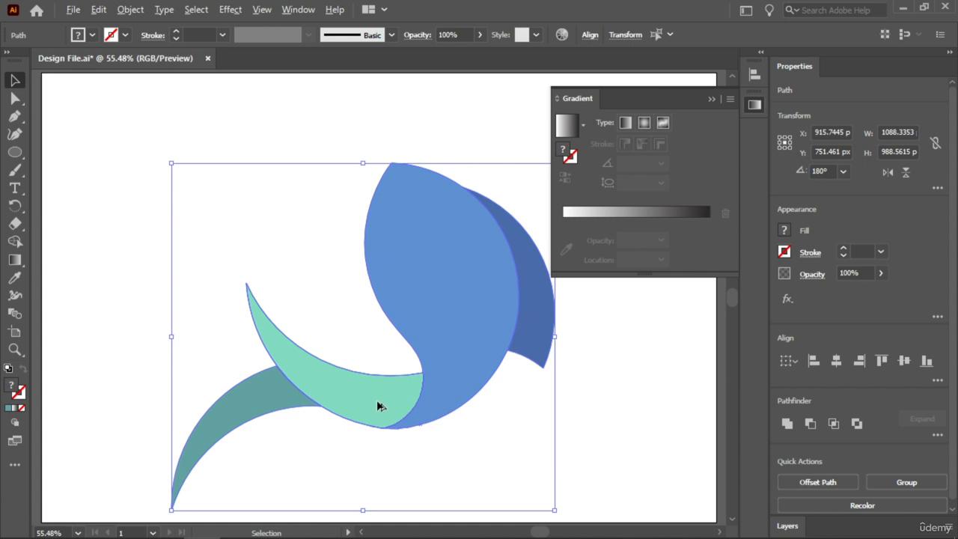
left_click_drag(377, 397, 205, 253)
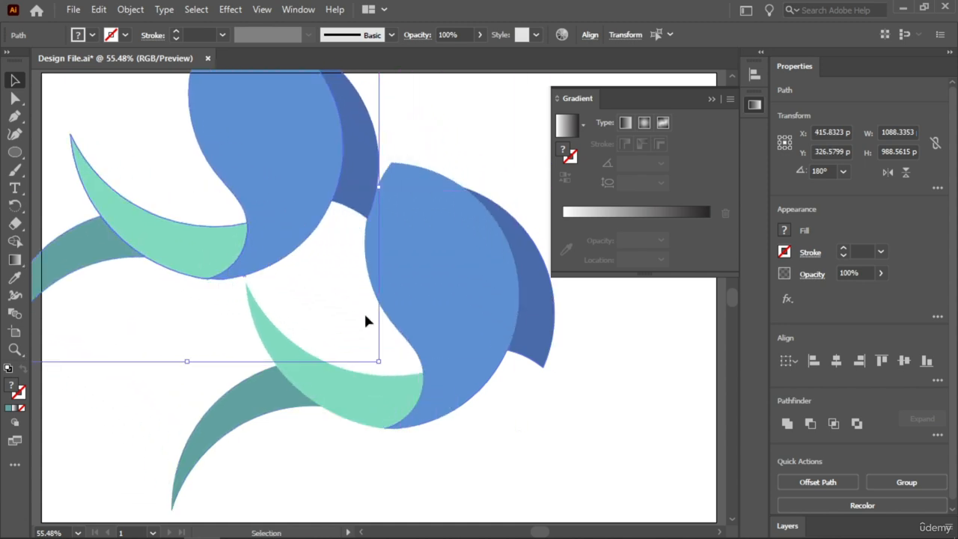
left_click_drag(379, 362, 179, 146)
left_click_drag(118, 99, 210, 179)
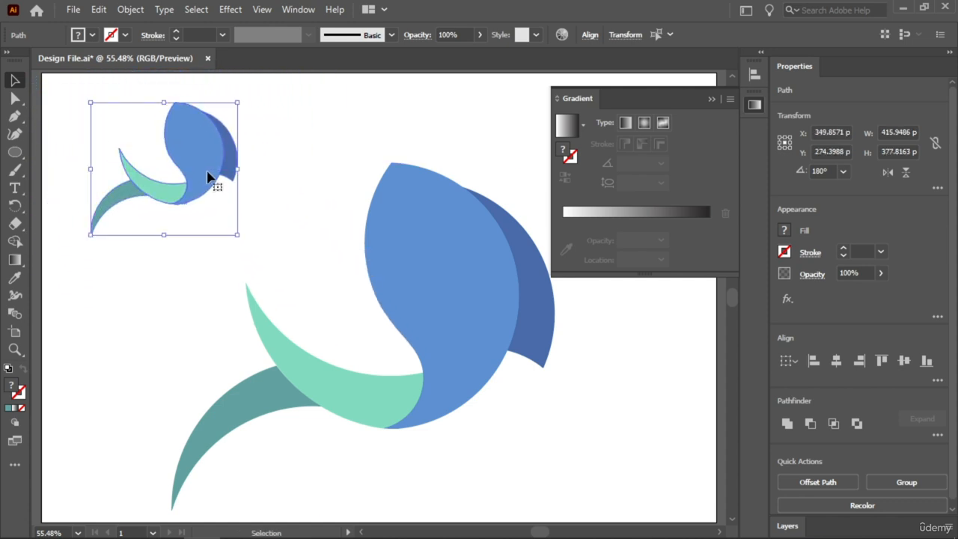
Step: Apply a linear gradient to the large logo's dark teal tail and sample its start colour from the small copy's matching tail
left_click(254, 410)
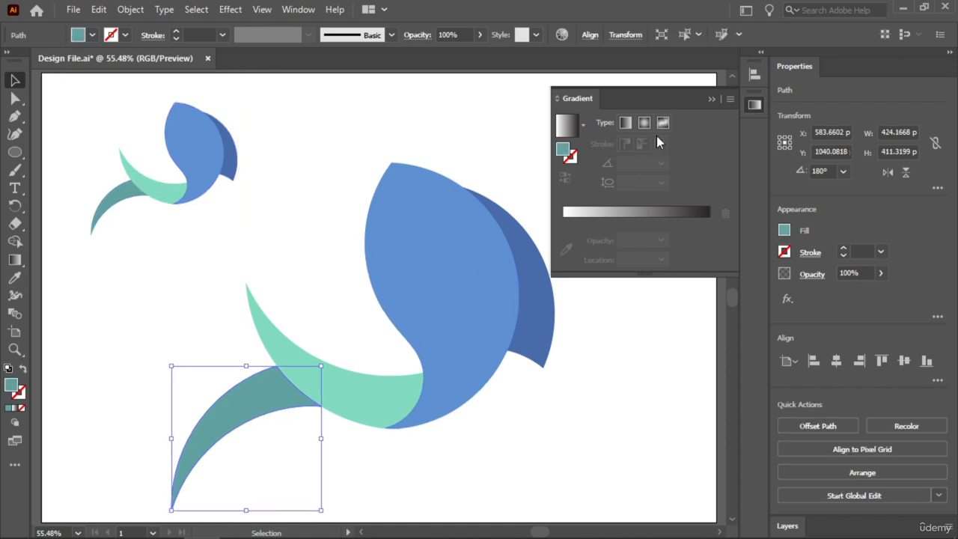
left_click(627, 122)
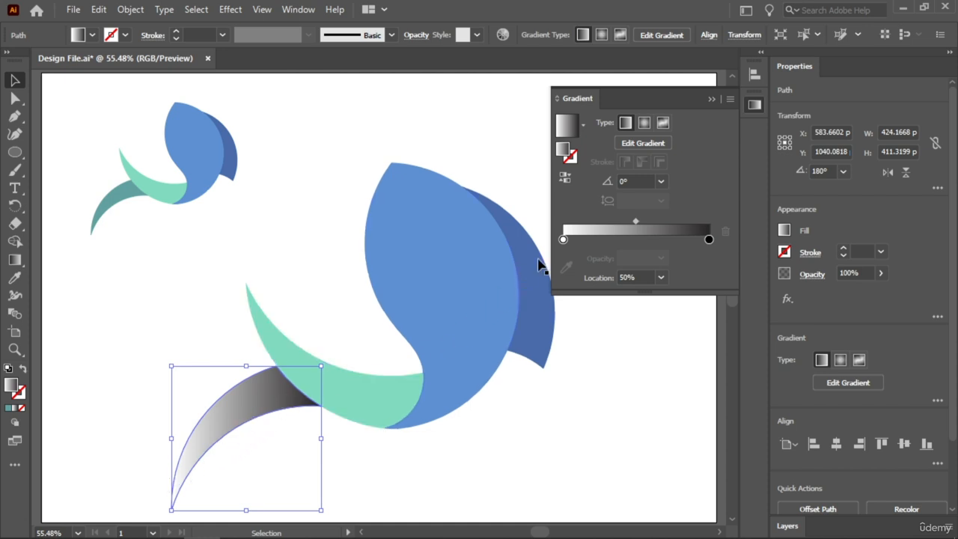
left_click(564, 240)
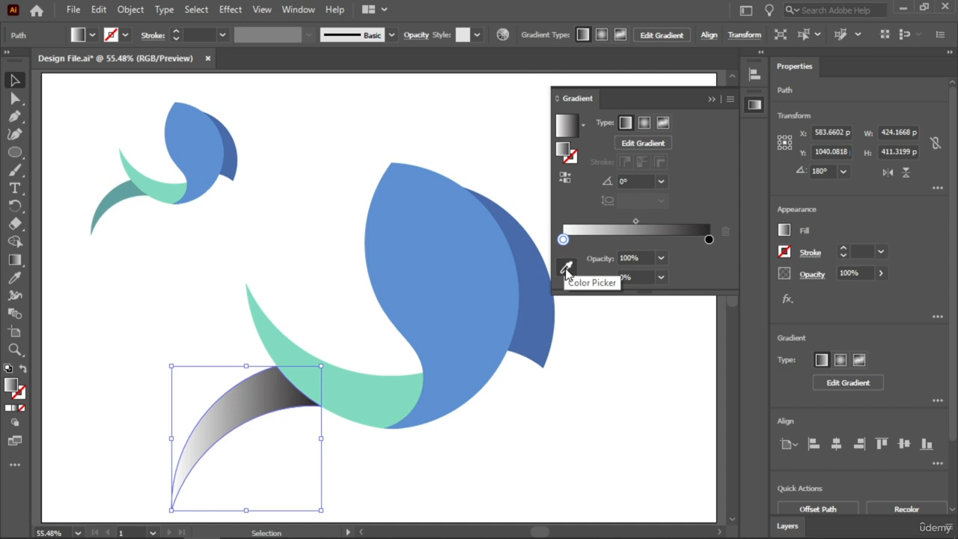
left_click(566, 271)
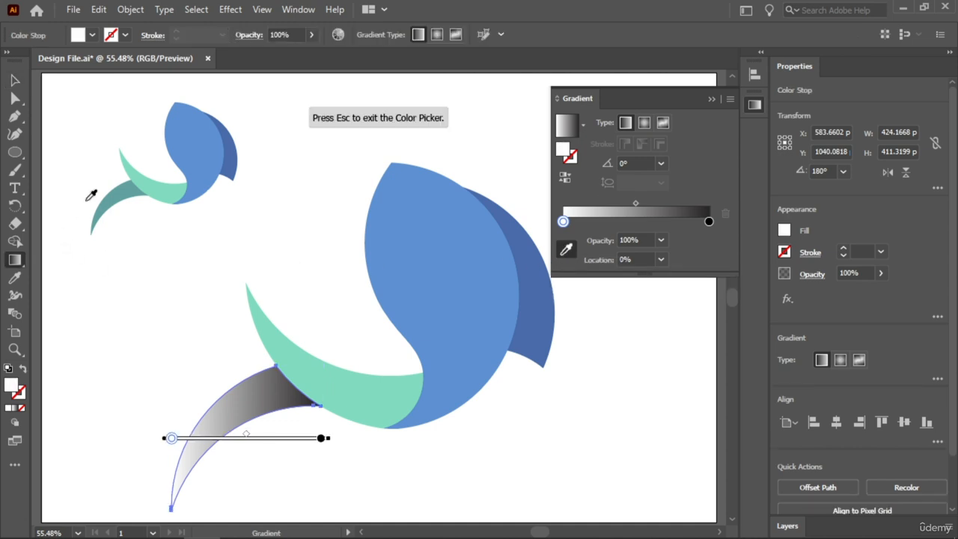
left_click(122, 193)
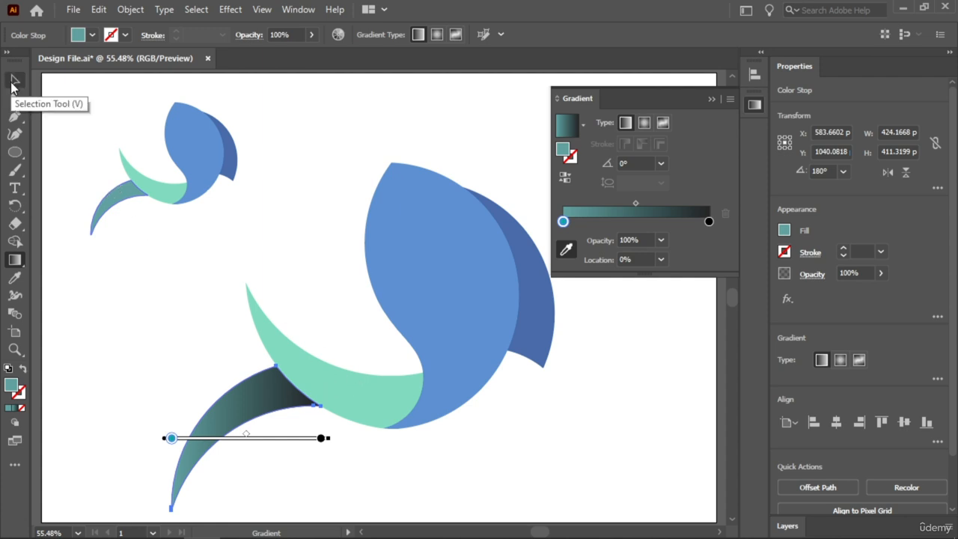
left_click(13, 81)
left_click(248, 261)
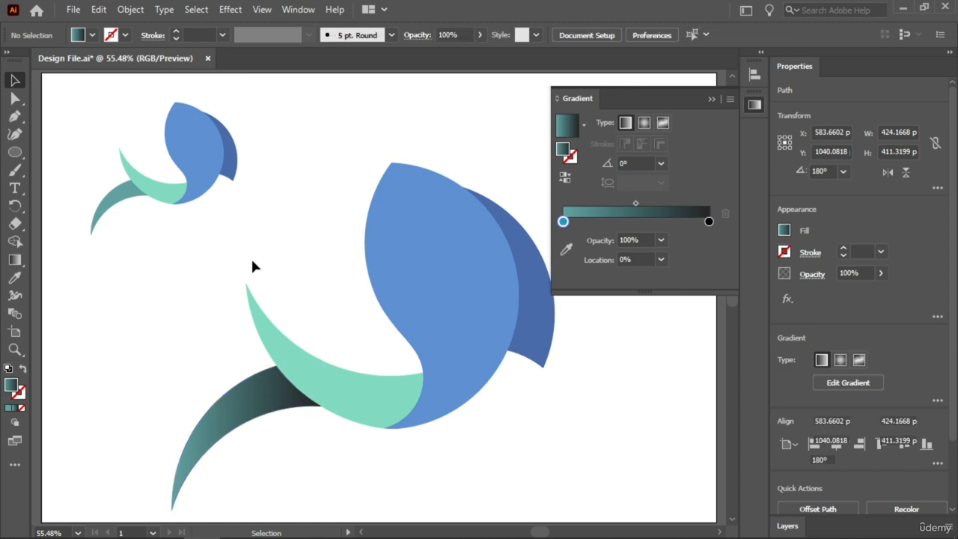
Step: Apply a linear gradient to the large logo's mint green shape, sampling the start colour from the small copy's mint shape
left_click(370, 406)
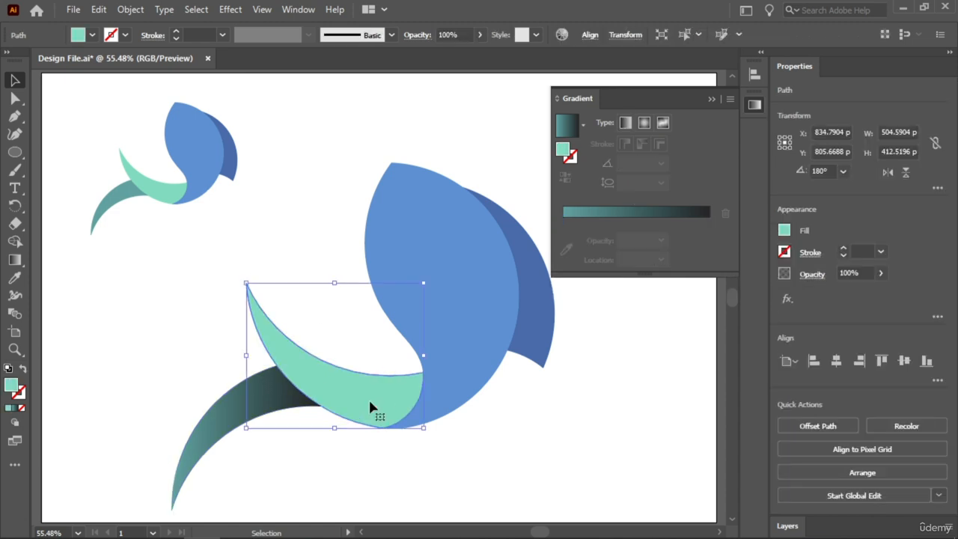
left_click(626, 124)
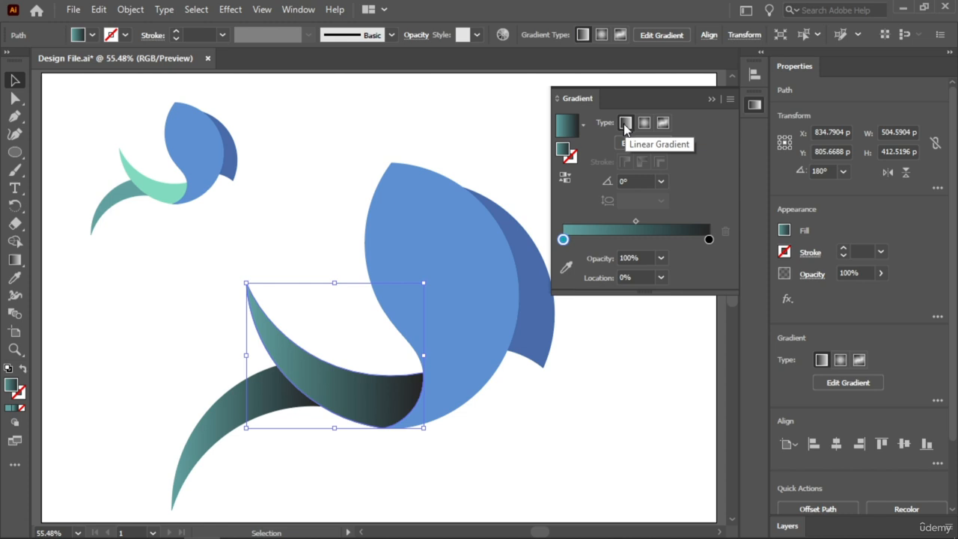
left_click(566, 267)
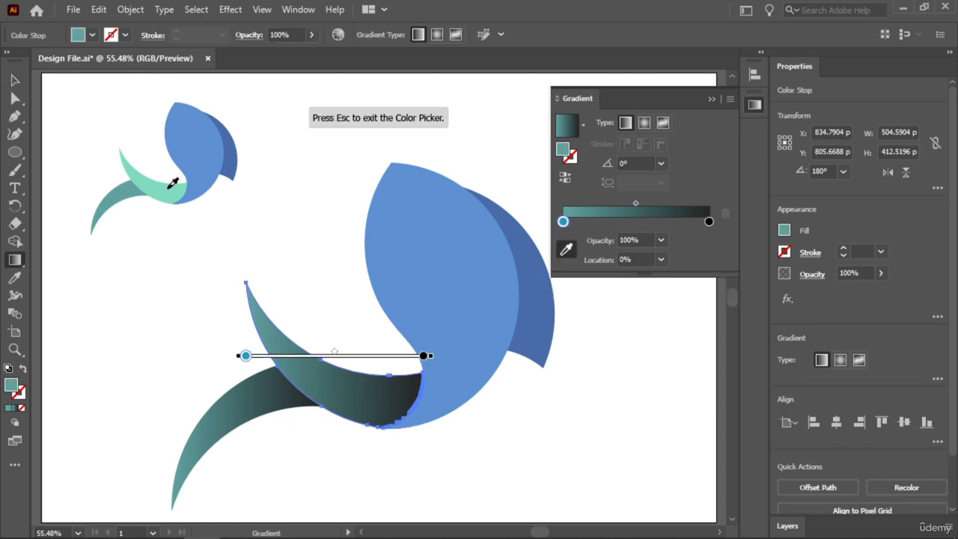
left_click(173, 183)
left_click(15, 80)
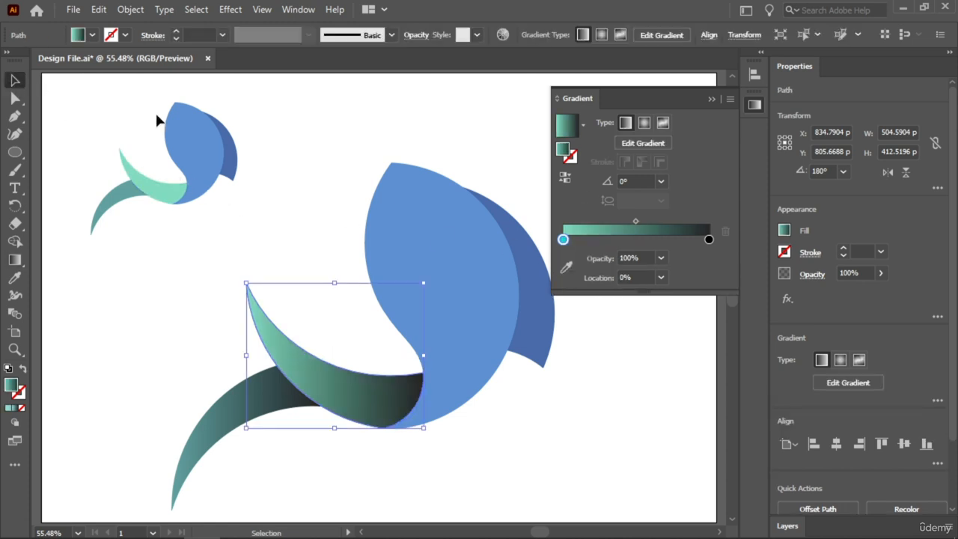
Step: Apply a linear gradient to the large light blue body, sampling the start colour from the small copy's light blue body
left_click(444, 240)
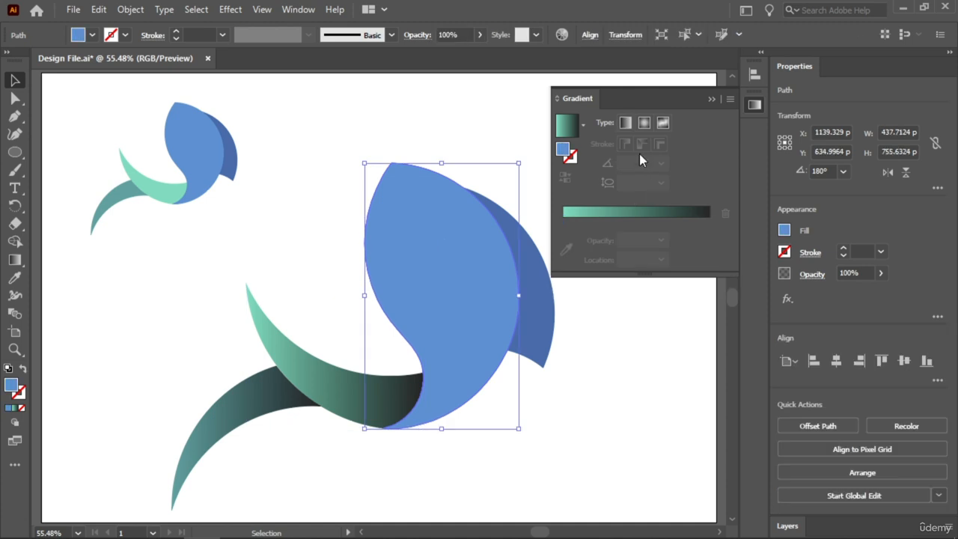
left_click(626, 123)
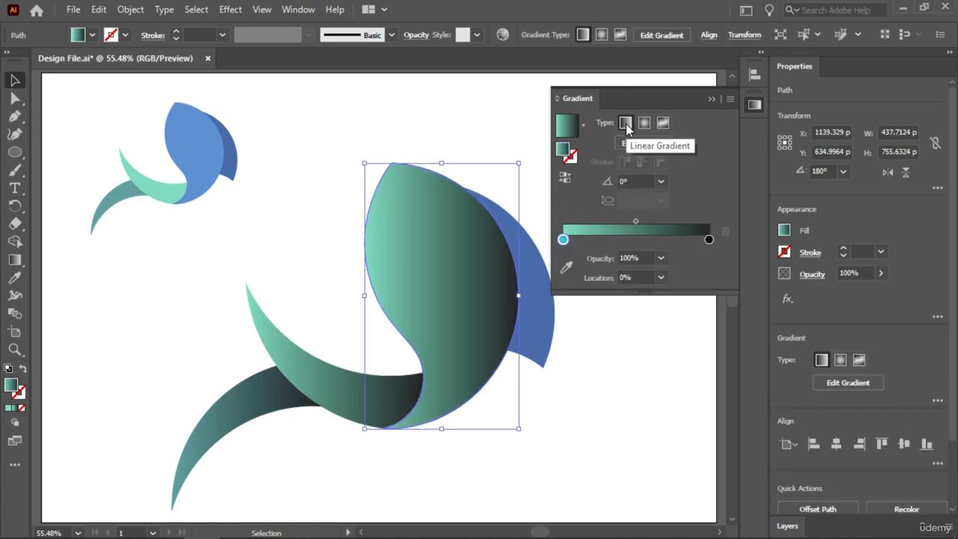
left_click(566, 268)
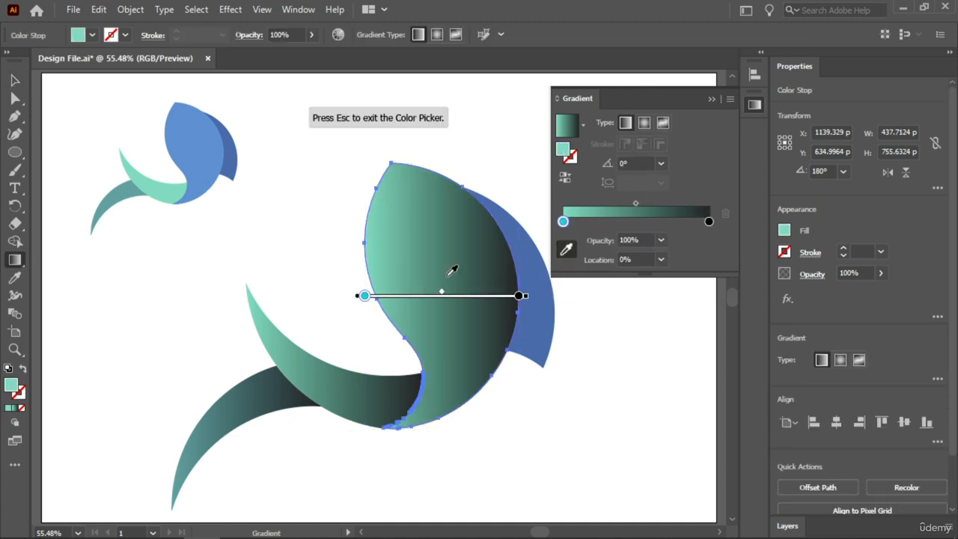
left_click(201, 143)
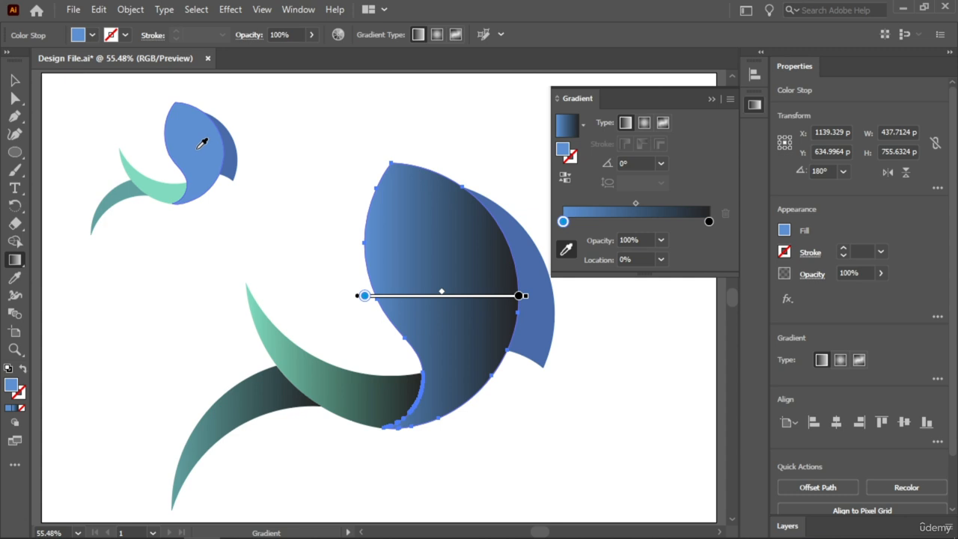
key("v")
Step: Give the dark blue shape behind the body a linear gradient starting with the small copy's dark blue, and clear the selection
left_click(529, 261)
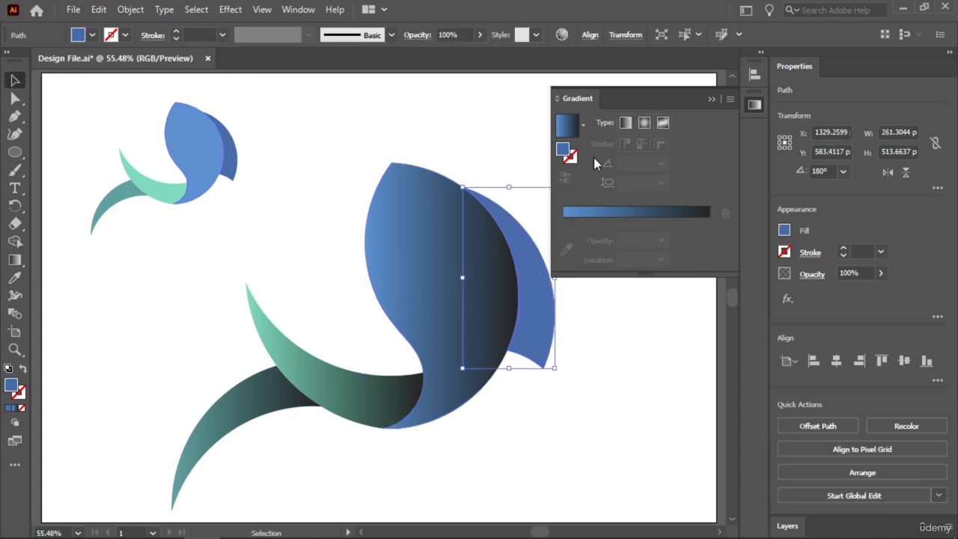
left_click(625, 122)
left_click(565, 268)
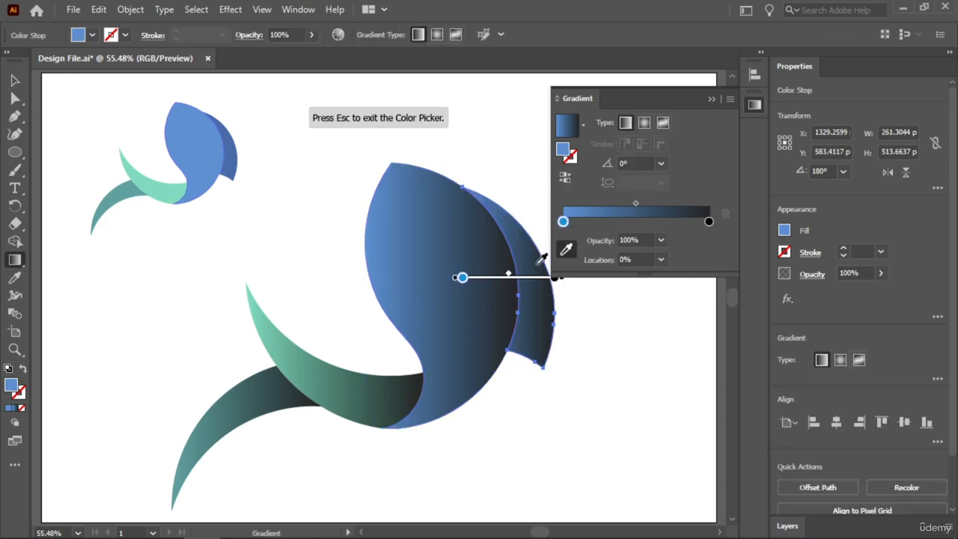
left_click(234, 153)
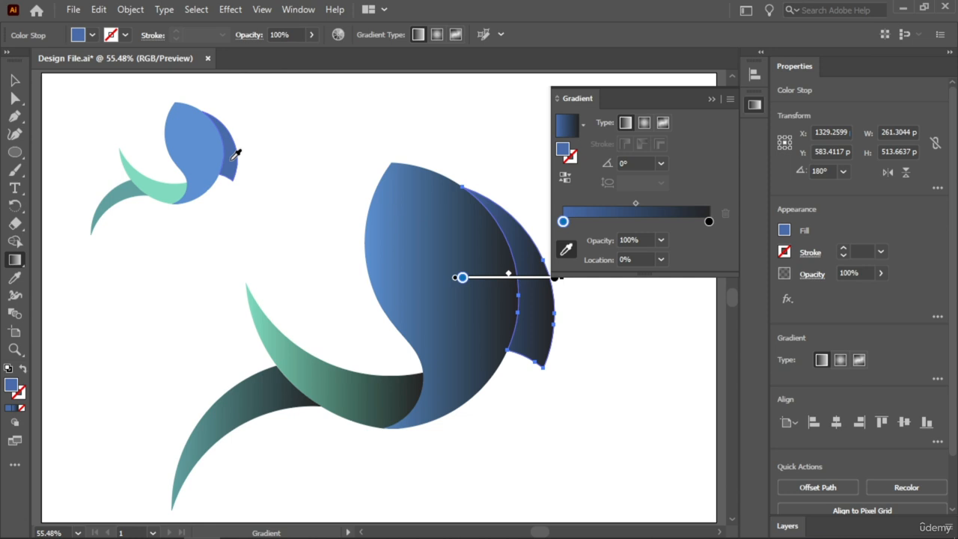
key("v")
left_click(310, 141)
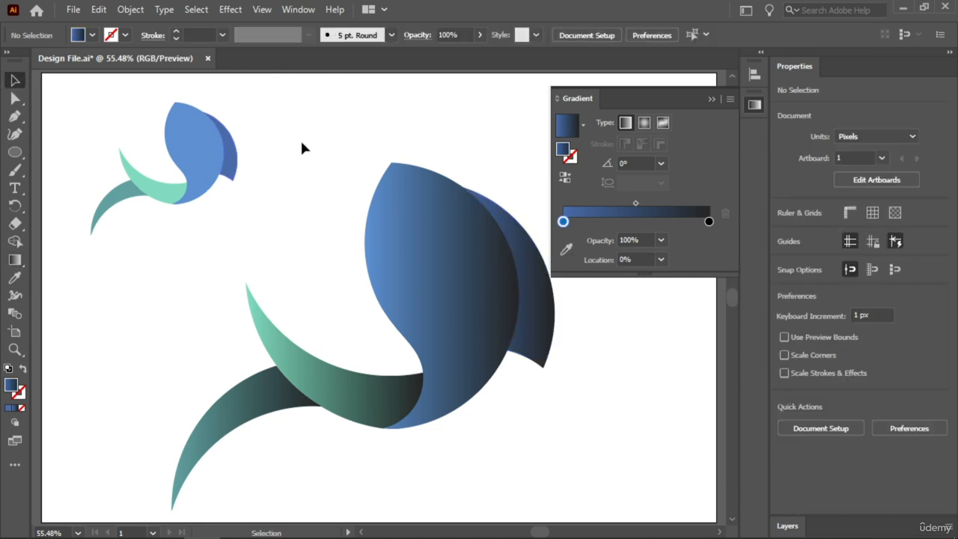
Step: Redirect the large blue body's gradient from above its tip to below its base, at an angle of about -77°
left_click(434, 271)
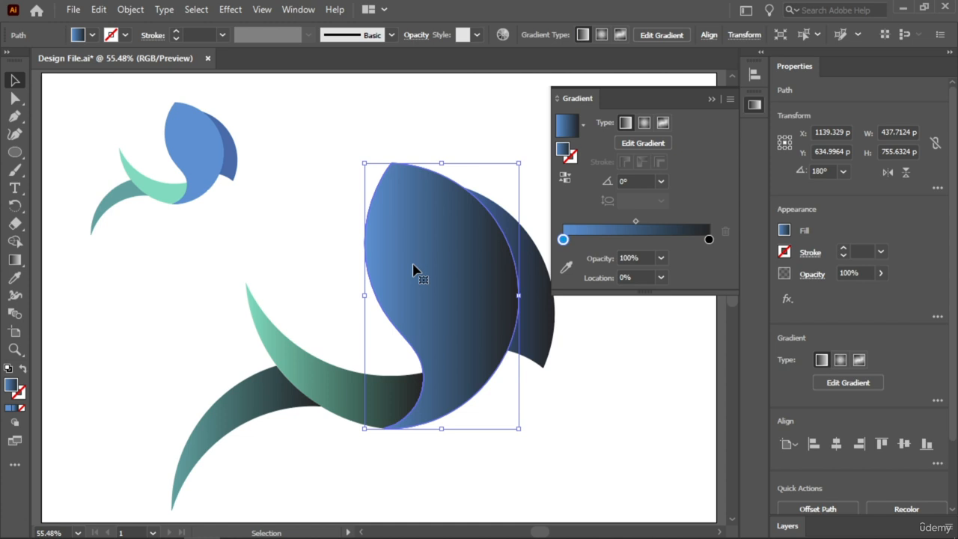
left_click(15, 260)
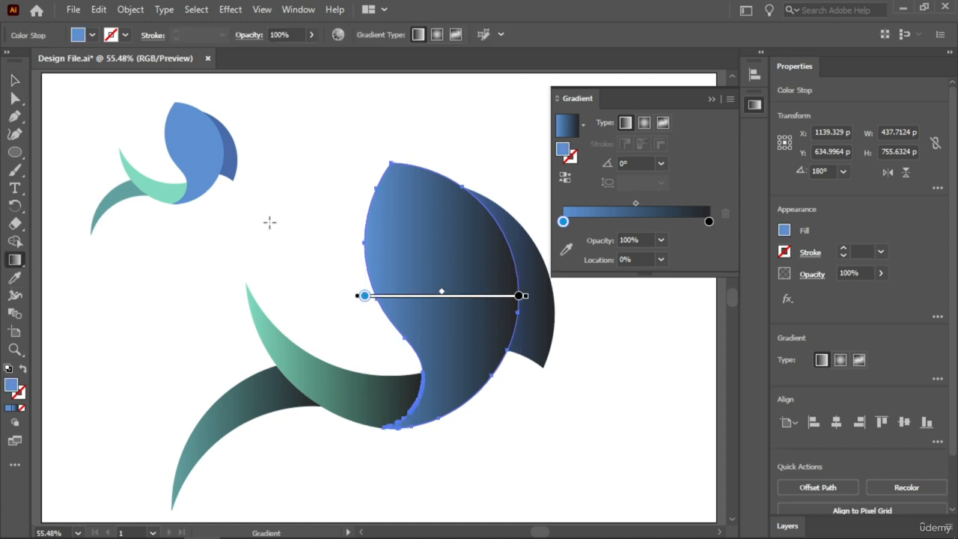
mouse_move(399, 152)
left_mouse_down()
mouse_move(487, 367)
mouse_move(490, 400)
mouse_move(471, 462)
mouse_move(479, 485)
left_mouse_up()
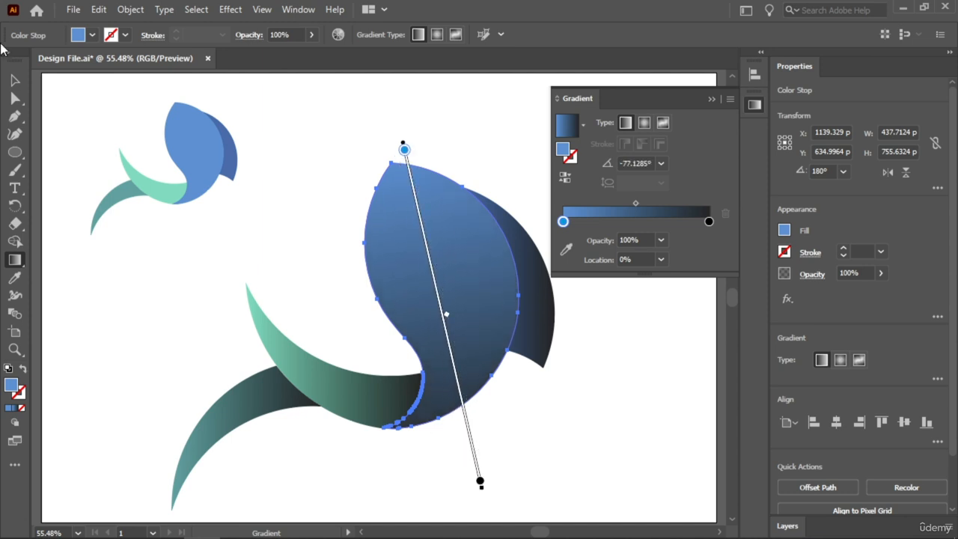
key("v")
Step: Redirect the dark blue back shape's gradient from its lower tip up to its upper end, at about 123°, and deselect it
left_click(546, 319)
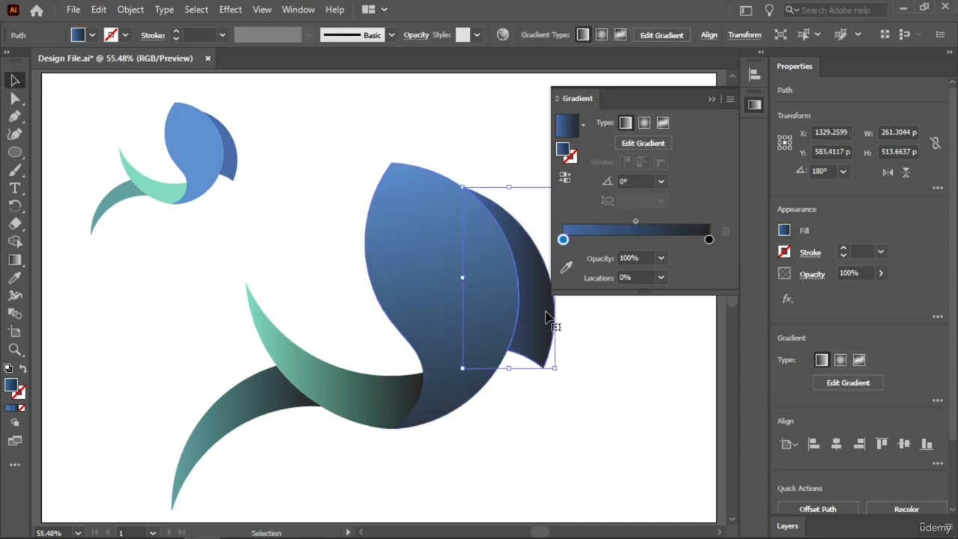
left_click(15, 260)
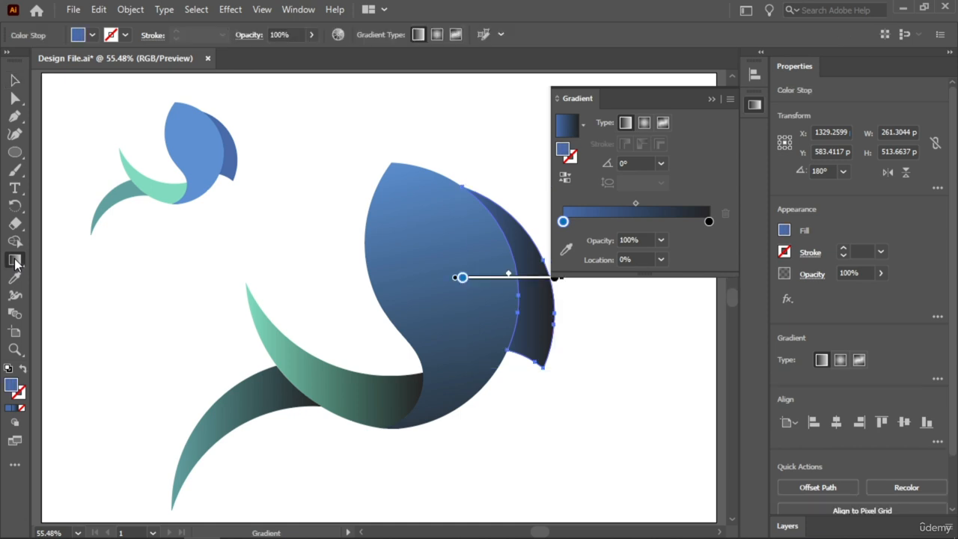
left_click_drag(573, 345, 456, 166)
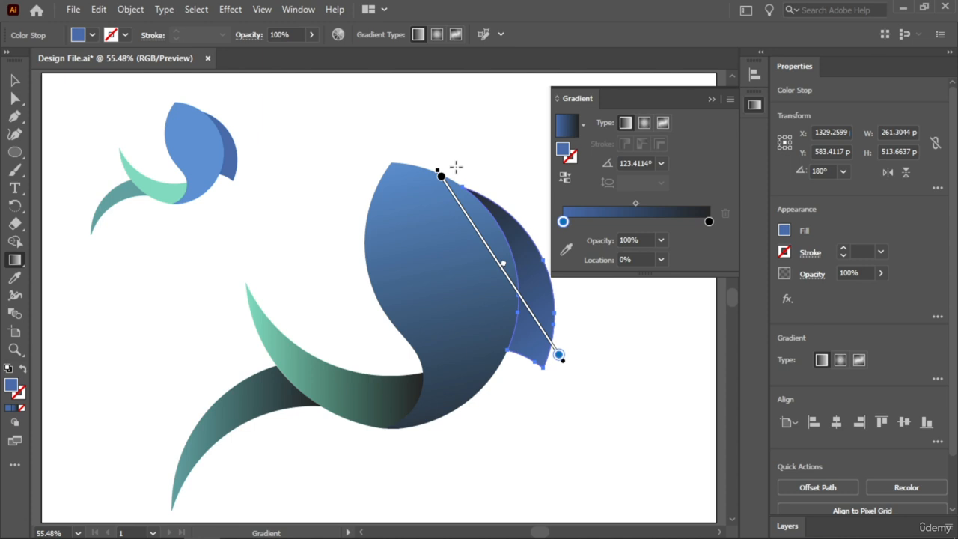
left_click(15, 80)
left_click(380, 122)
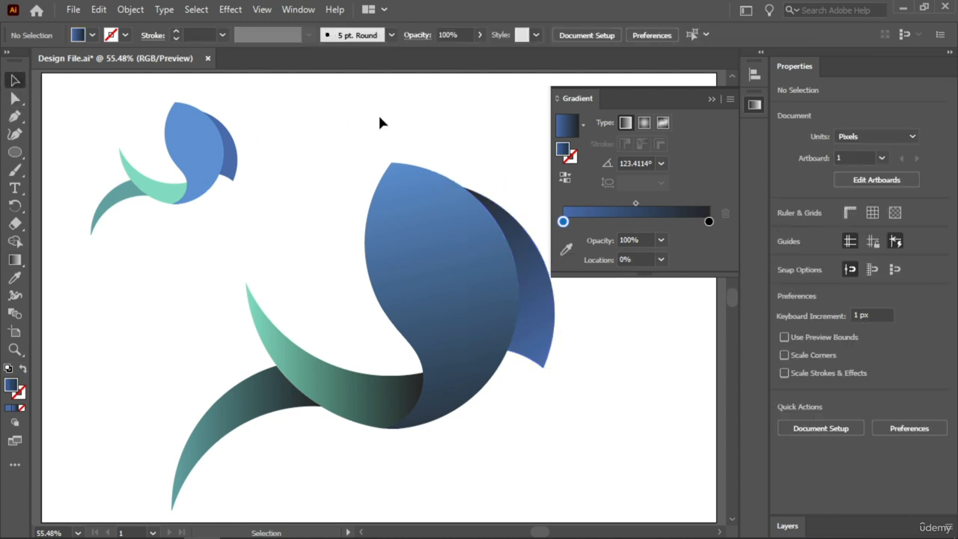